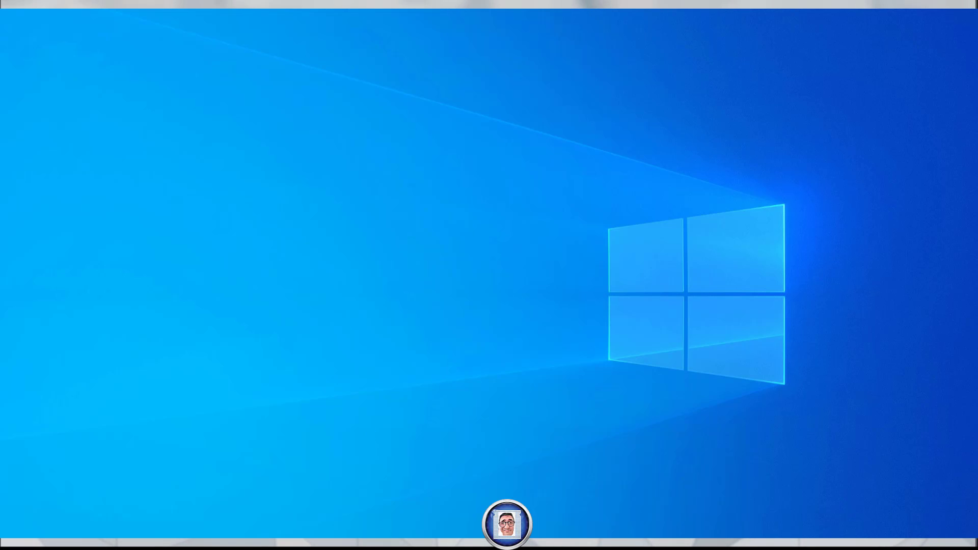
Open the Epic Games library with a file window beside it, and look in Program Files on Local Disk (C:)
click(362, 502)
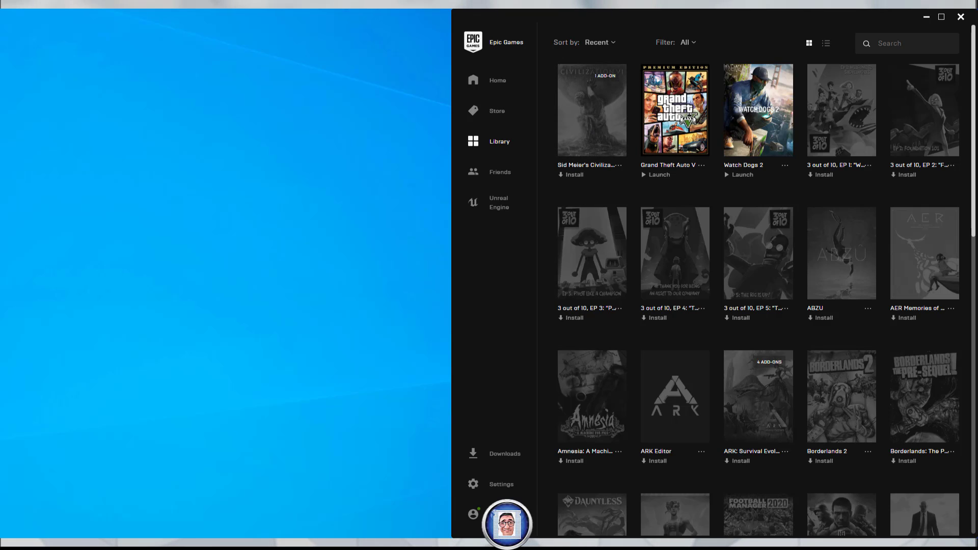
click(165, 542)
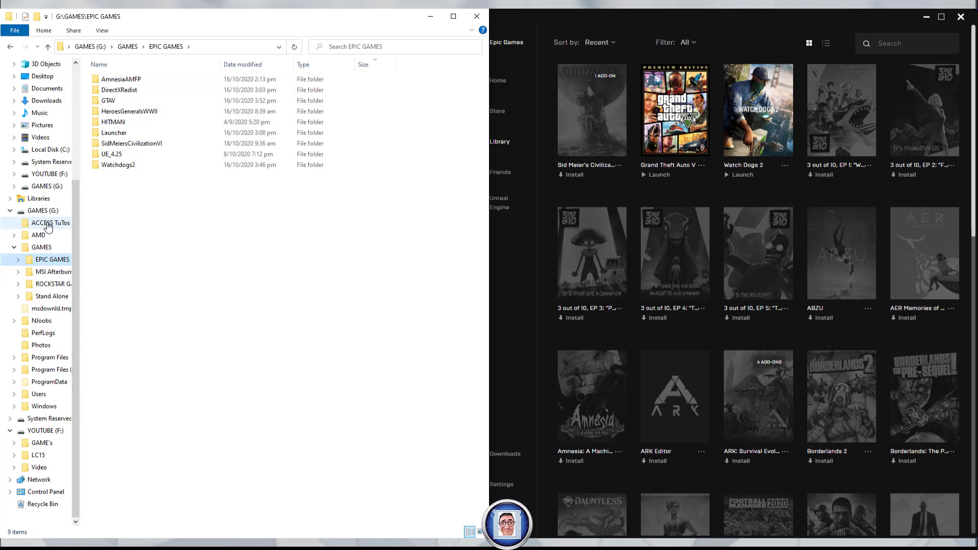
click(41, 151)
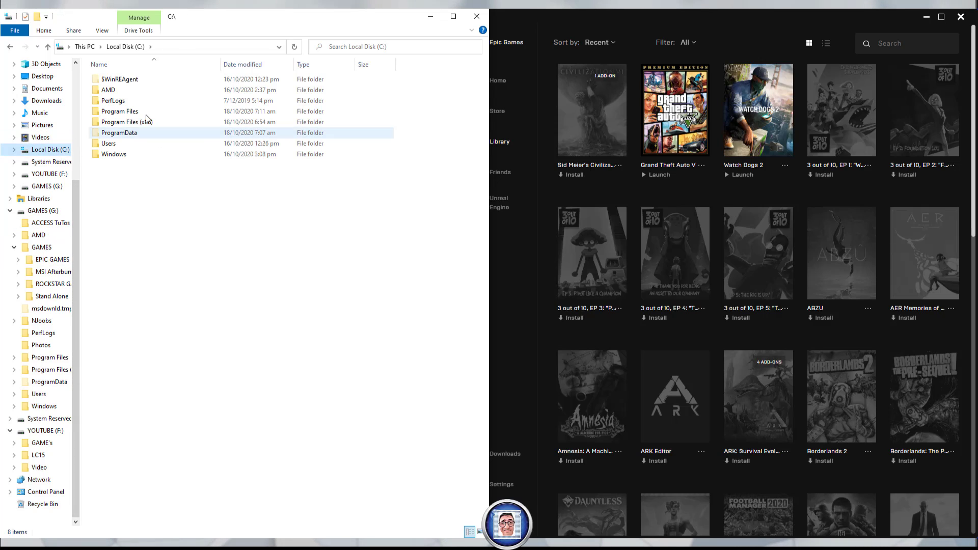
double_click(107, 115)
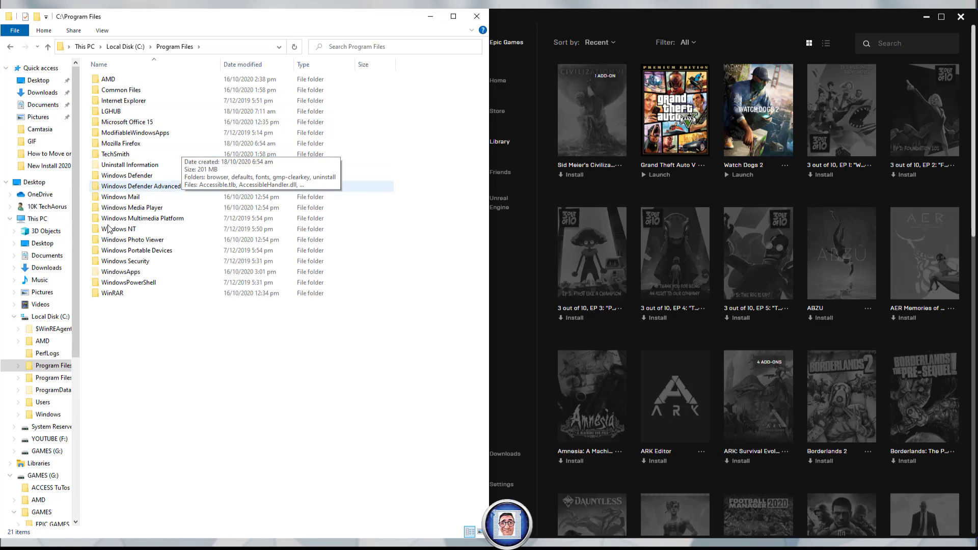
Browse to the EPIC GAMES folder inside GAMES on the GAMES (G:) drive
click(13, 318)
click(39, 378)
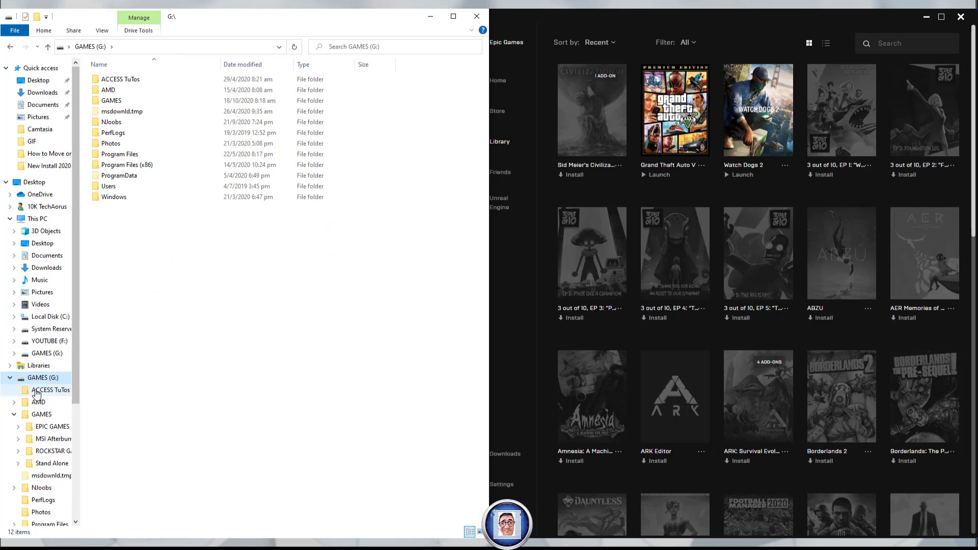
click(41, 414)
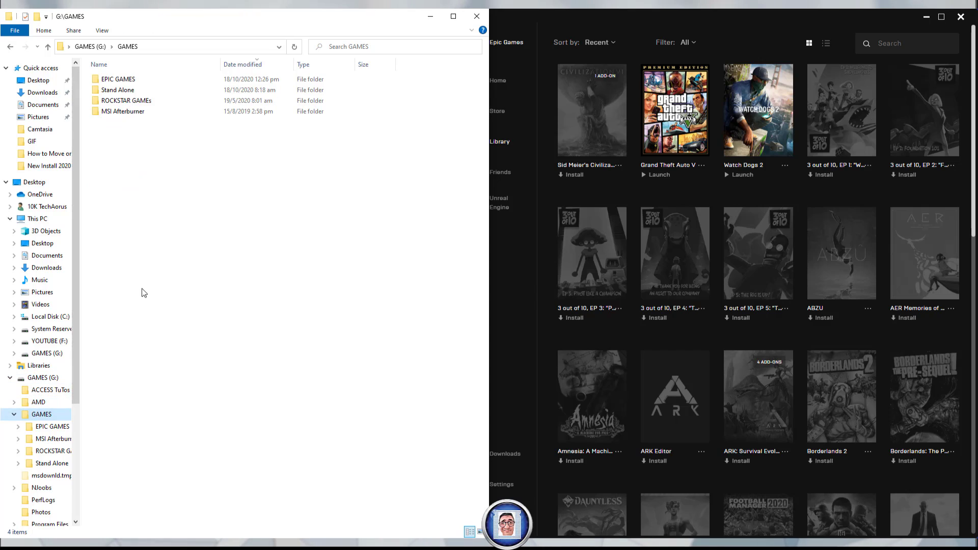
double_click(136, 81)
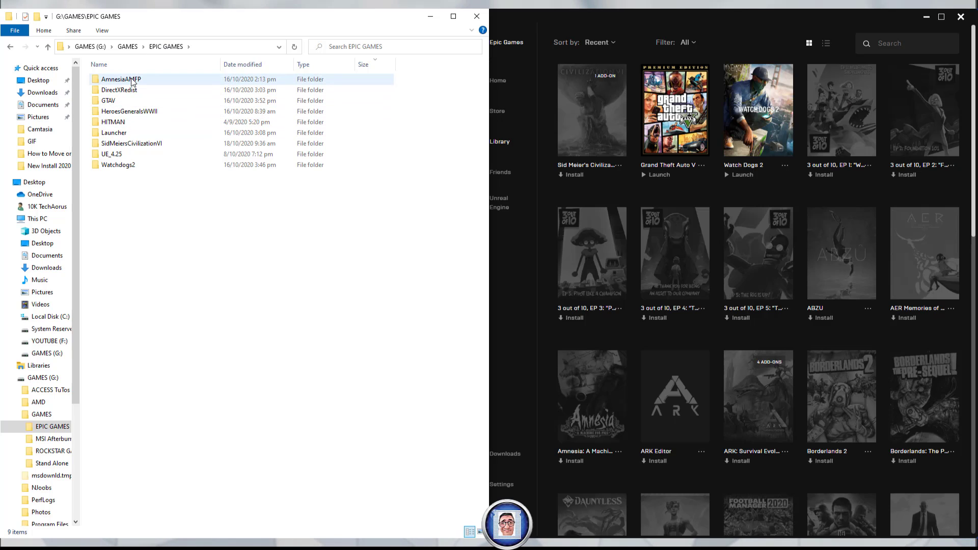
Copy all folders in EPIC GAMES except Launcher and DirectXRedist
click(118, 135)
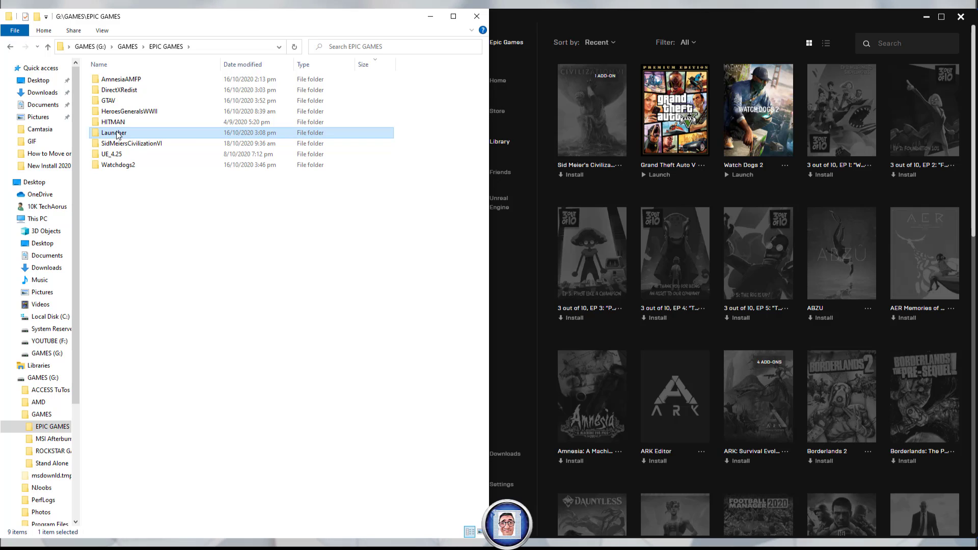
click(124, 92)
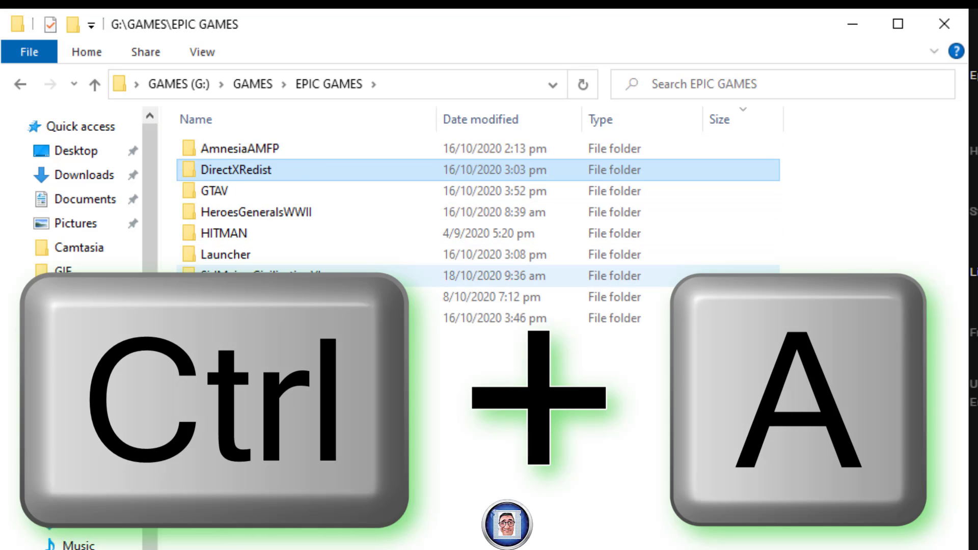
key(ctrl+a)
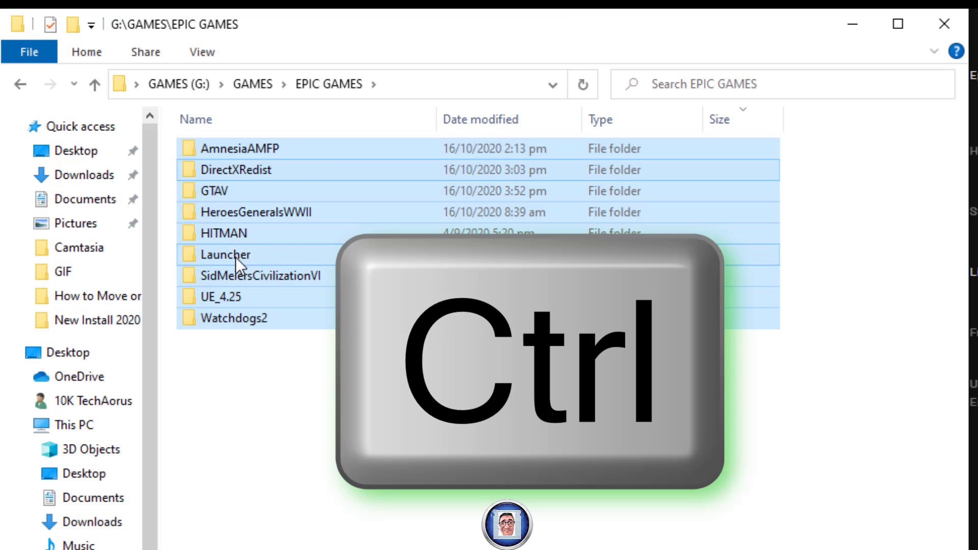
ctrl+click(235, 258)
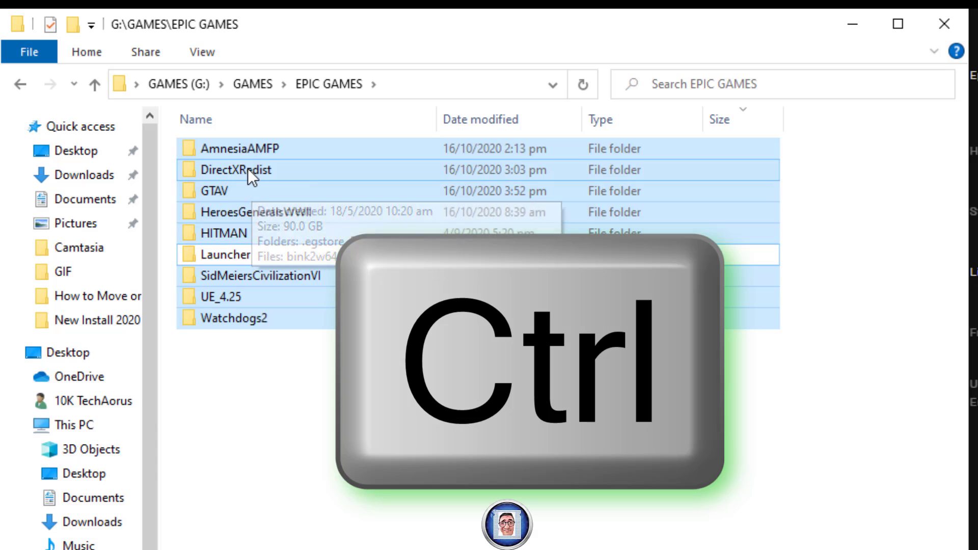
ctrl+click(248, 170)
key(ctrl+c)
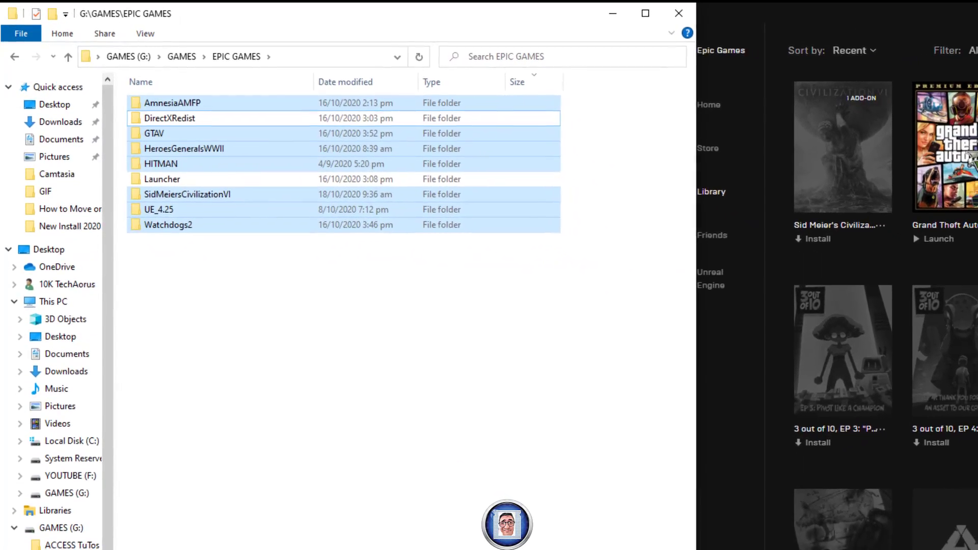
Open the GAME's folder on the YOUTUBE (F:) drive and view the paste options there
scroll(51, 306, down, 5)
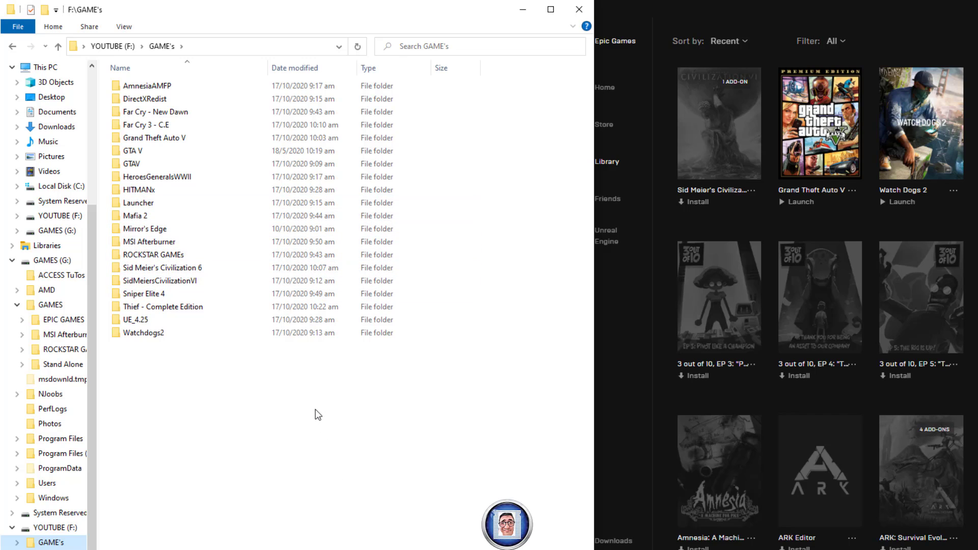
right_click(315, 409)
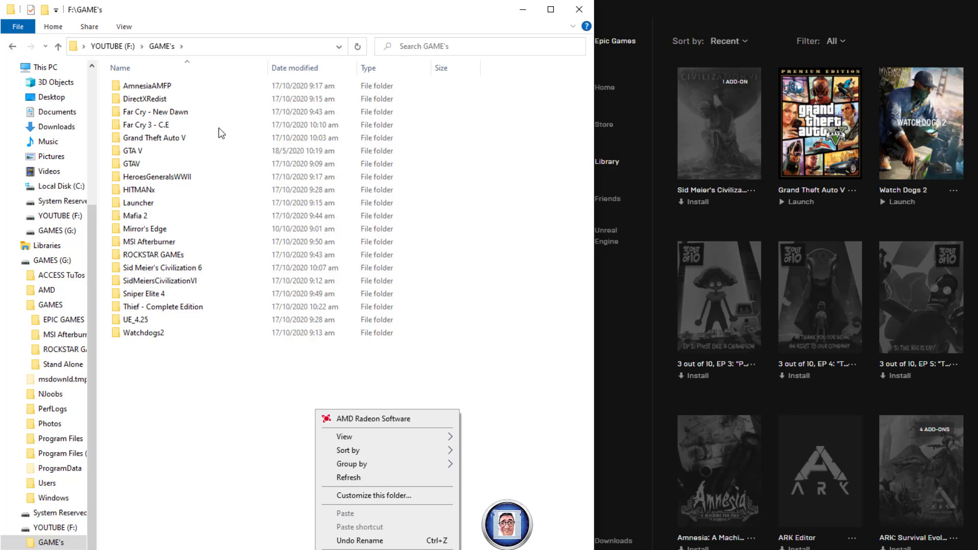
click(204, 474)
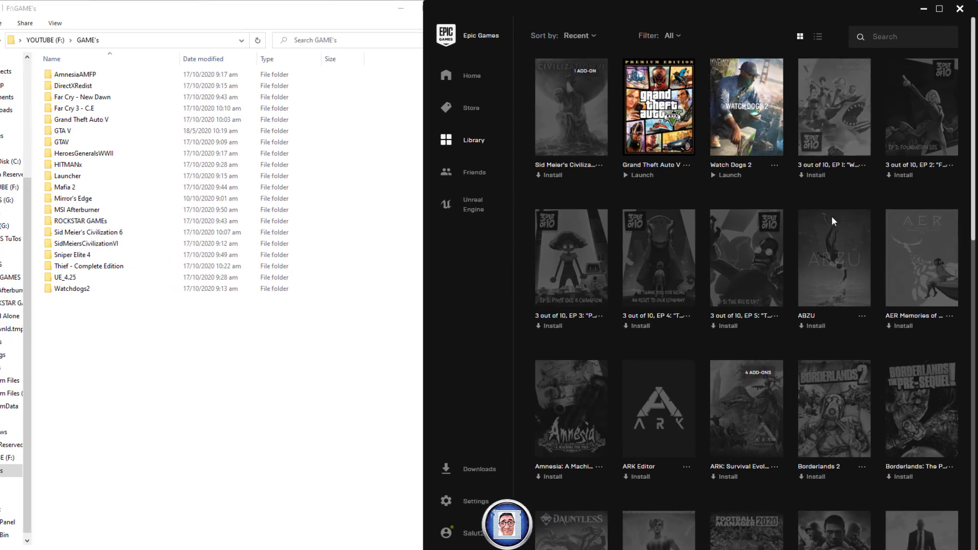
Look through the games in the Epic Games library and view the options for Grand Theft Auto V
scroll(863, 340, down, 3)
scroll(852, 278, down, 1)
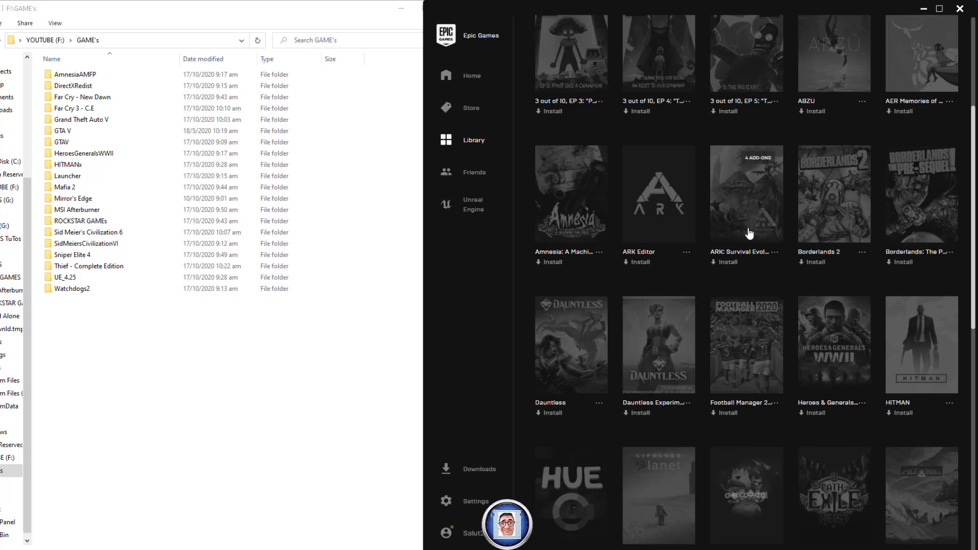
scroll(746, 224, up, 4)
click(685, 166)
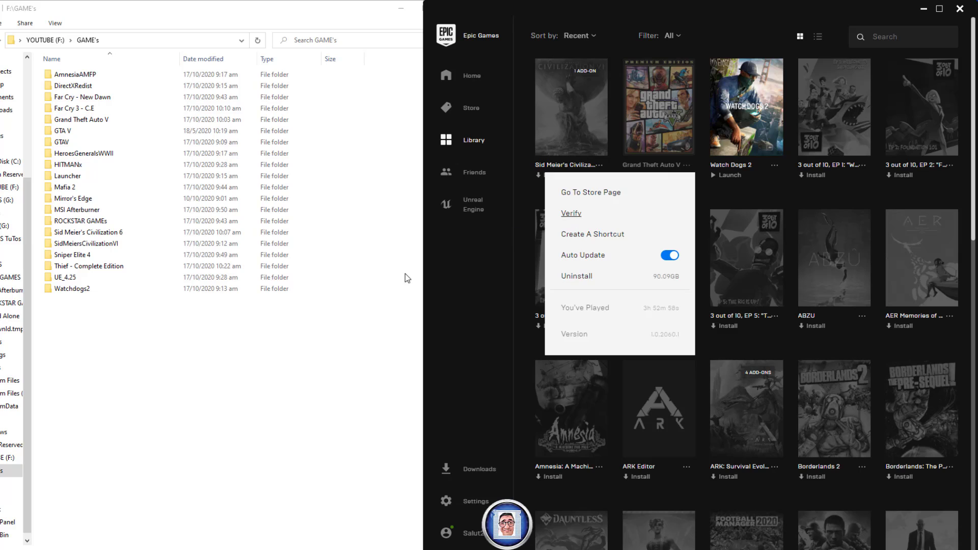
click(248, 375)
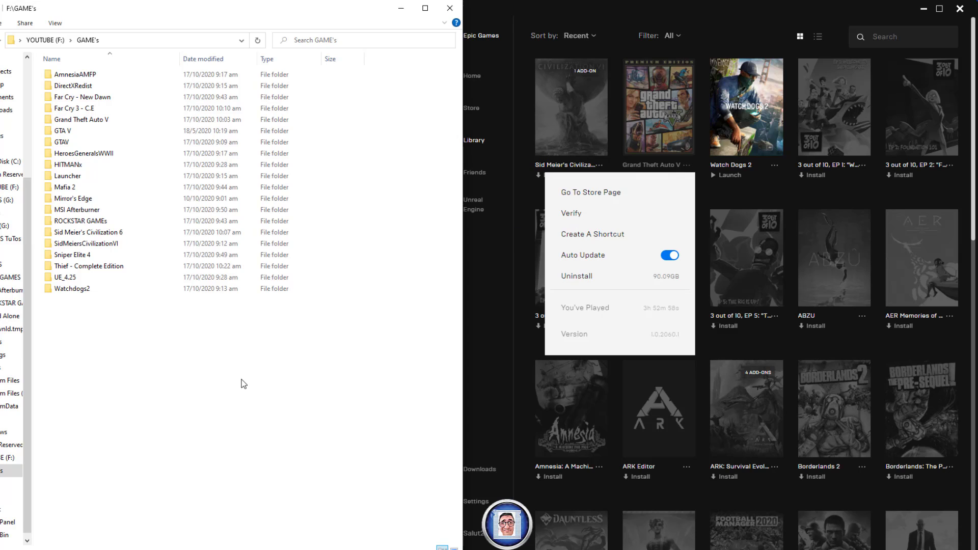
Find Heroes & Generals in the Epic Games library and rename its backup folder in F:\GAME's to HeroesGeneralsWWII x
click(104, 154)
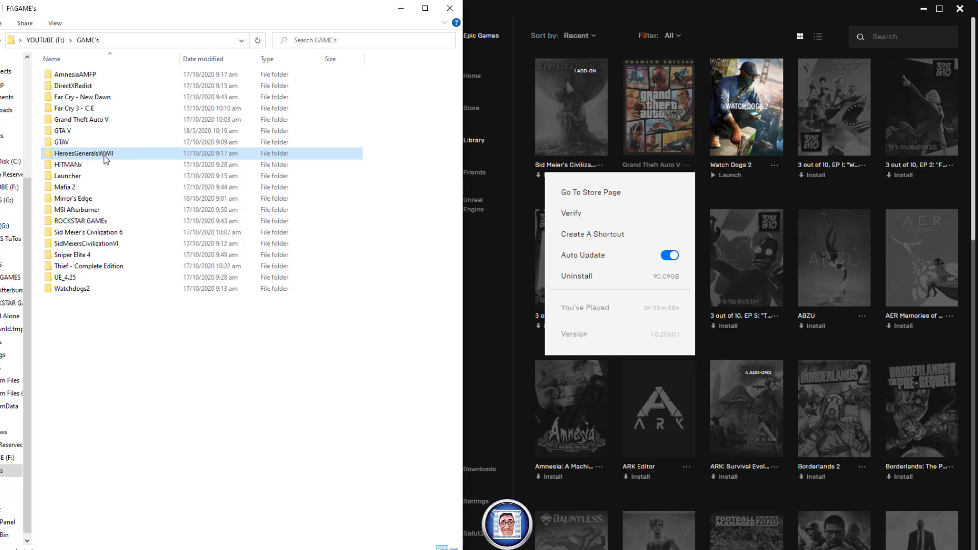
click(926, 345)
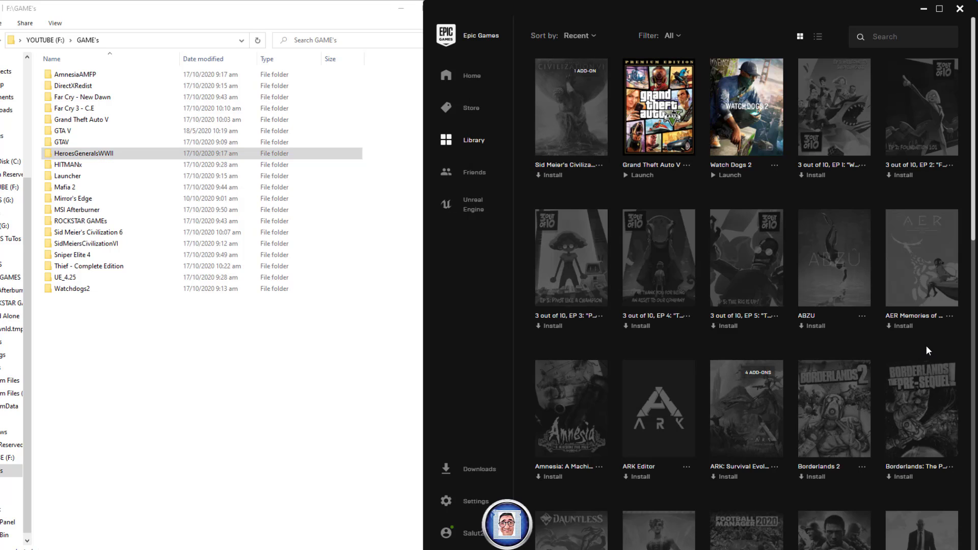
scroll(938, 390, down, 3)
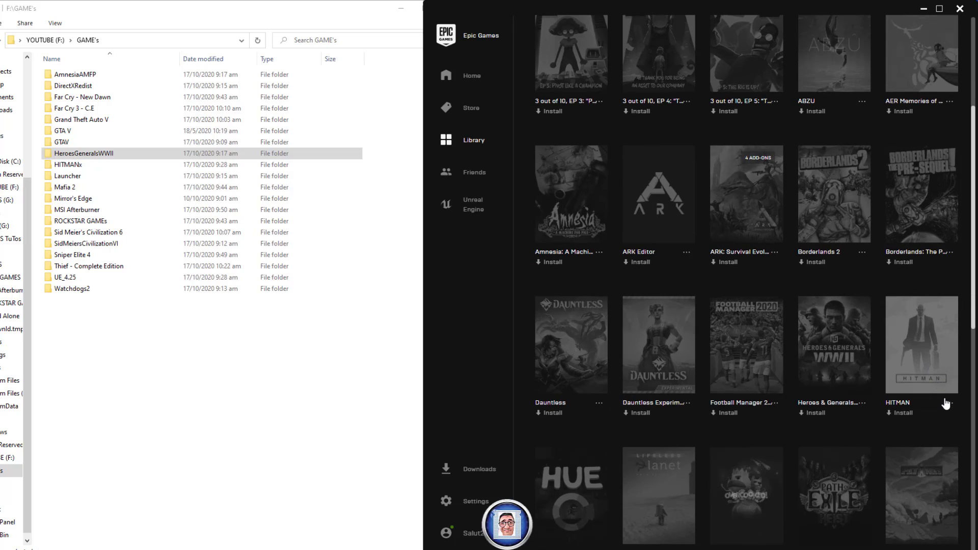
click(120, 157)
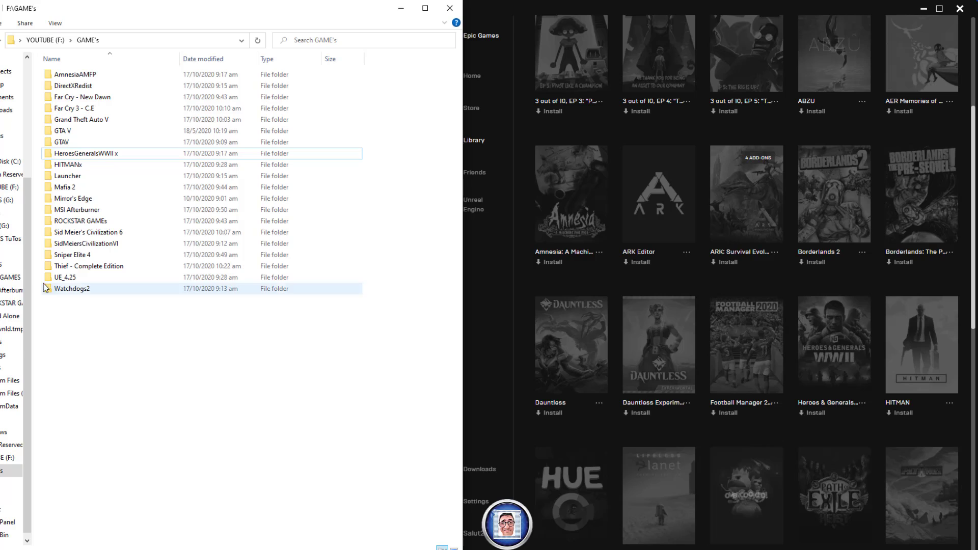
Rename the HeroesGeneralsWWII folder in G:\GAMES\EPIC GAMES to HeroesGeneralsWWII x
click(2, 281)
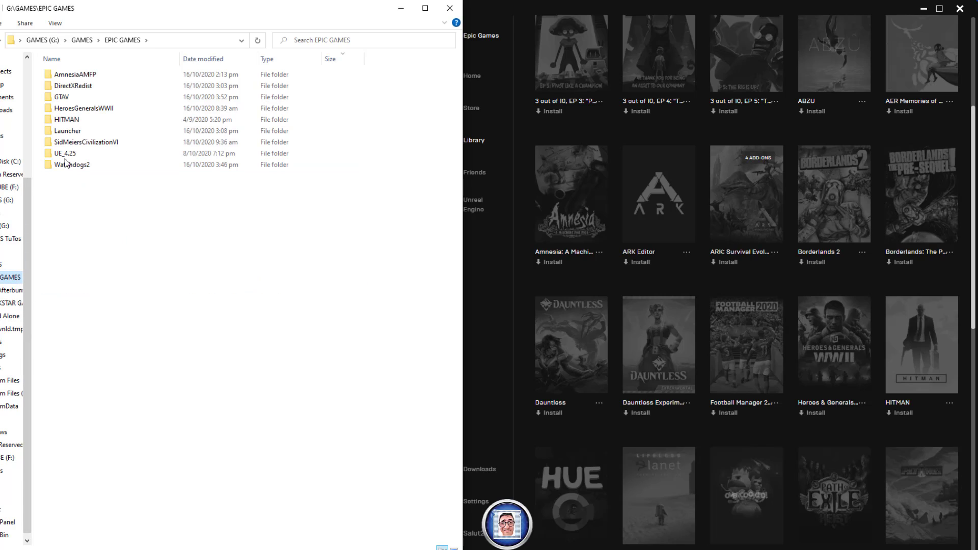
click(94, 111)
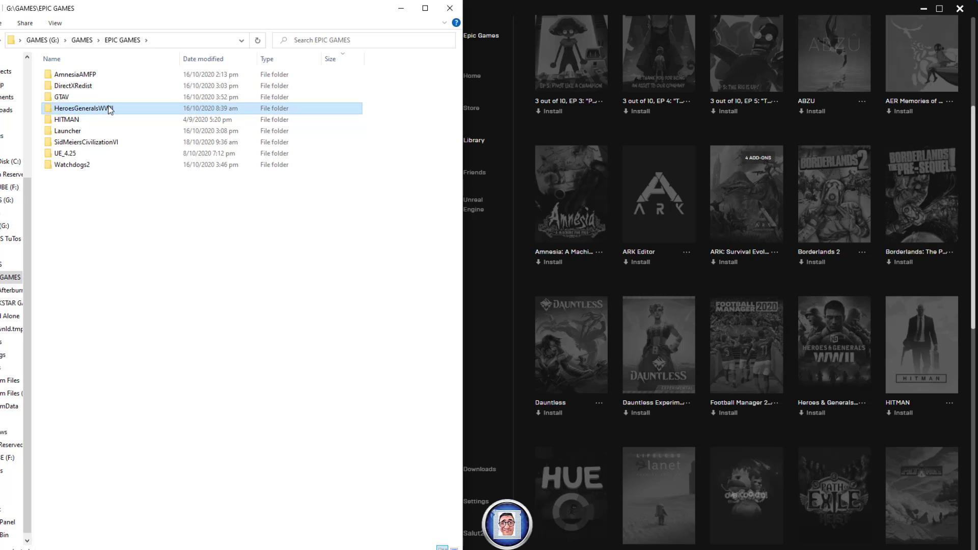
click(107, 111)
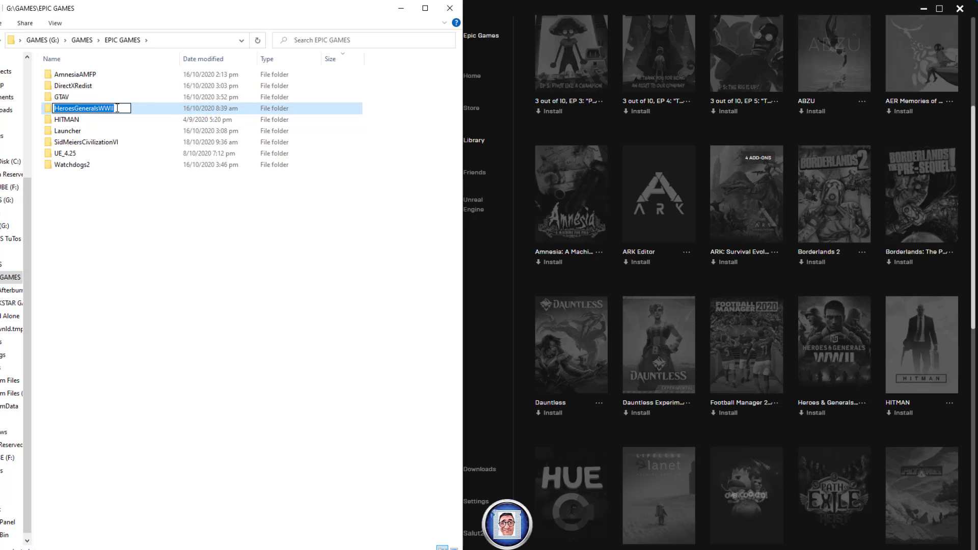
text(x)
click(167, 235)
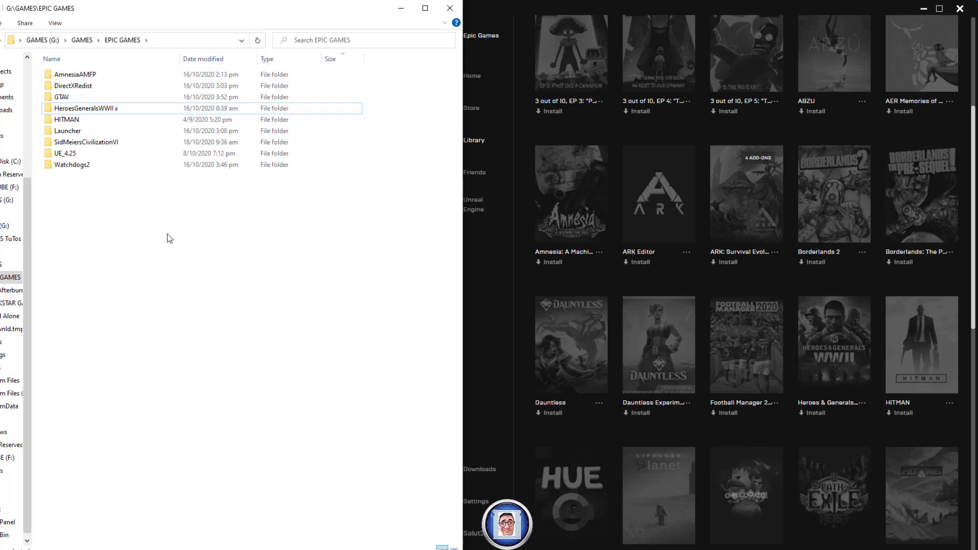
Start installing Heroes & Generals WWII into G:\GAMES\EPIC GAMES from the Epic Games library and check it in the downloads
click(842, 414)
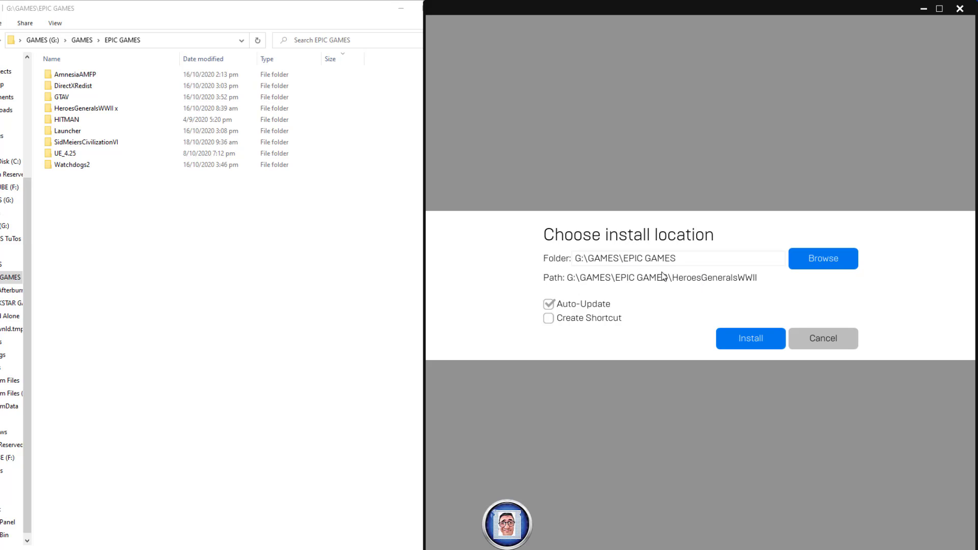
click(751, 338)
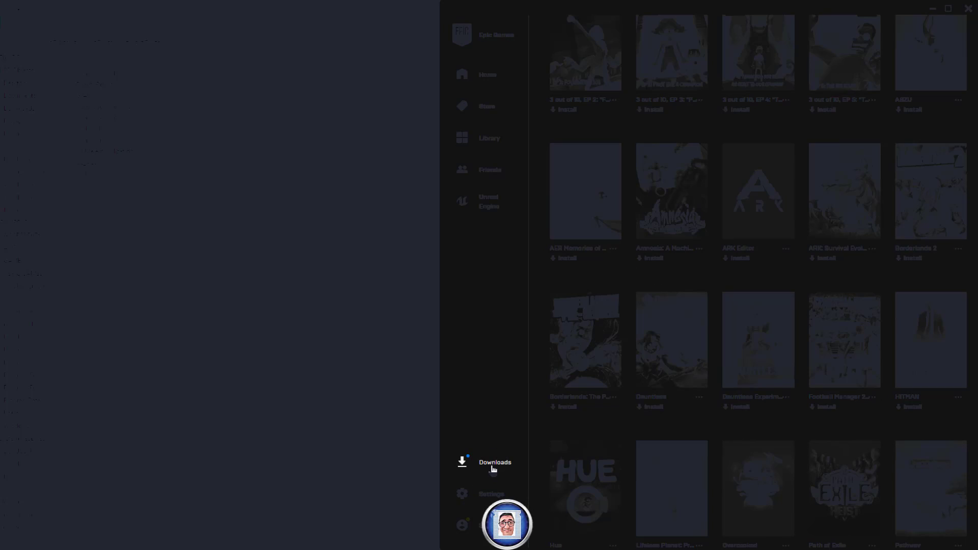
click(493, 464)
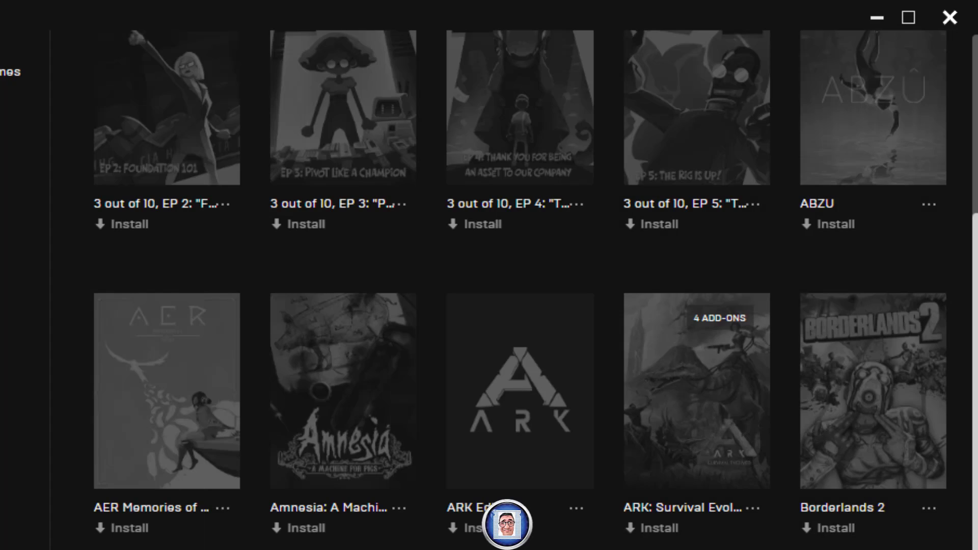
scroll(159, 361, up, 5)
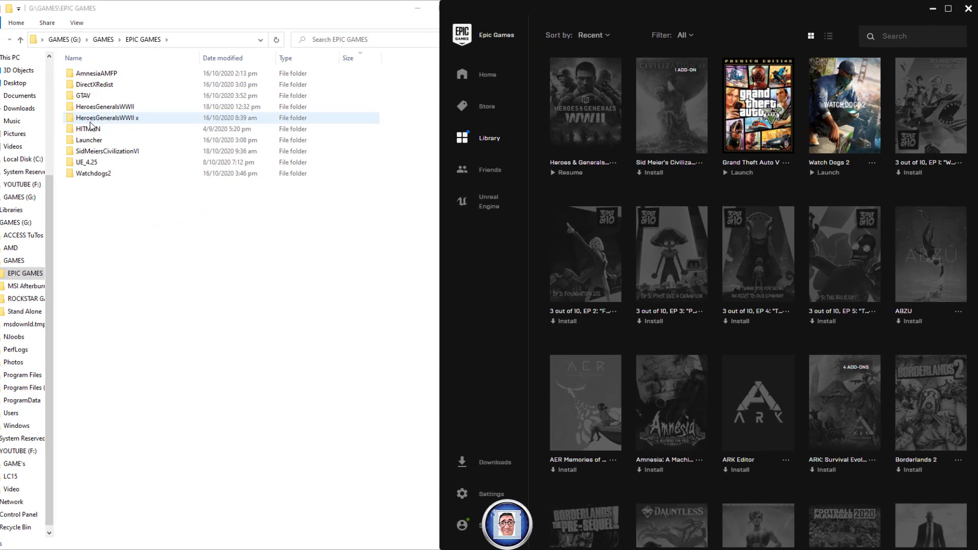
Delete the newly created HeroesGeneralsWWII folder from G:\GAMES\EPIC GAMES, keeping the one ending in x
click(91, 121)
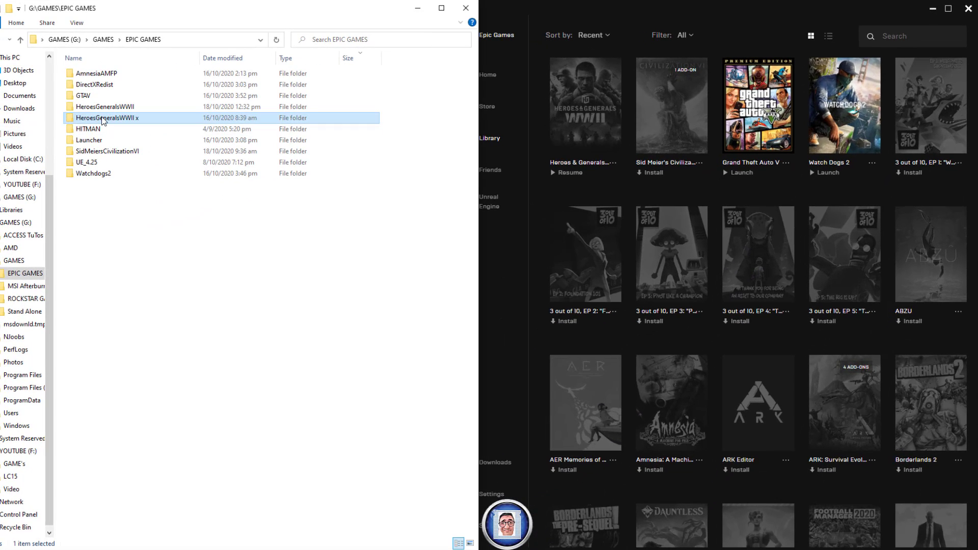
click(113, 109)
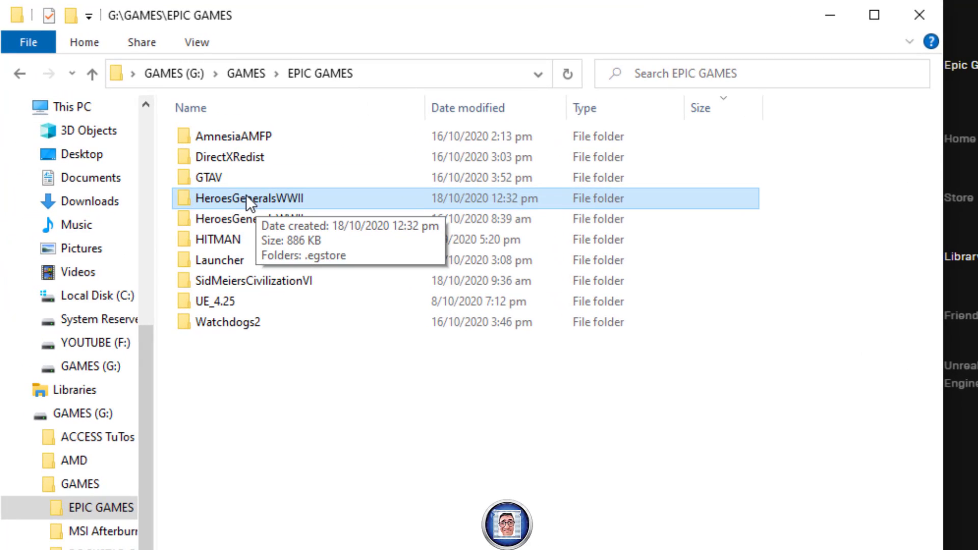
key(Delete)
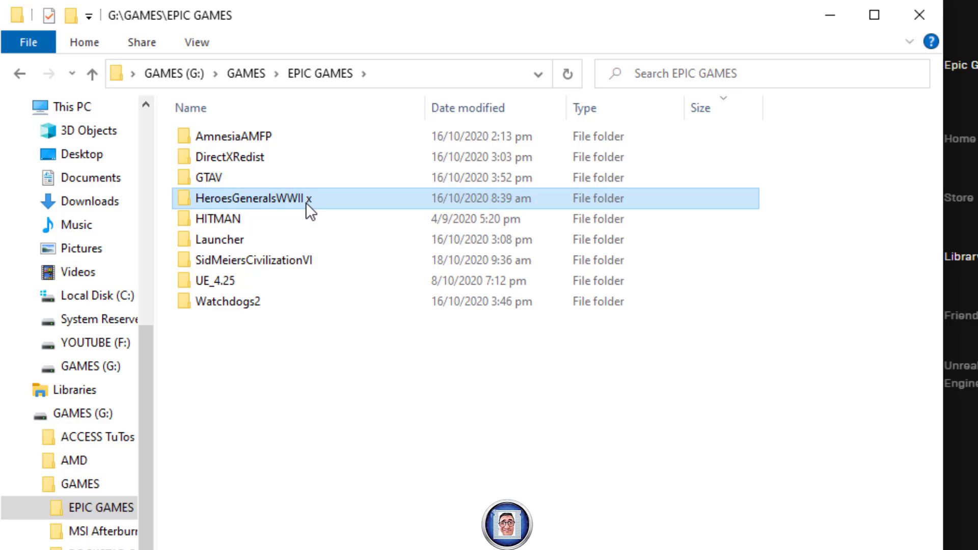
Rename the HeroesGeneralsWWII x folder in G:\GAMES\EPIC GAMES to HeroesGeneralsWWII and resume the game's installation in the Epic Games library
click(306, 202)
click(306, 200)
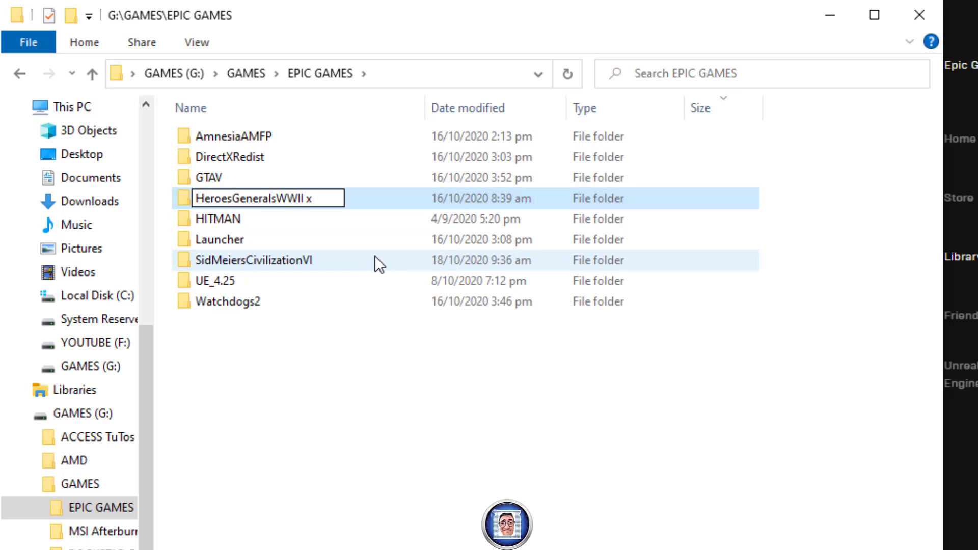
key(BackSpace)
key(BackSpace)
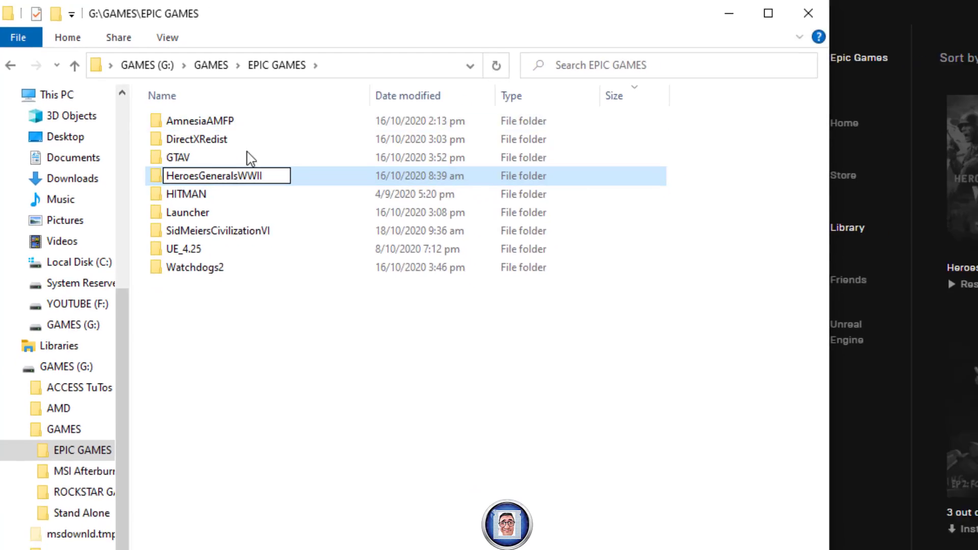
click(353, 416)
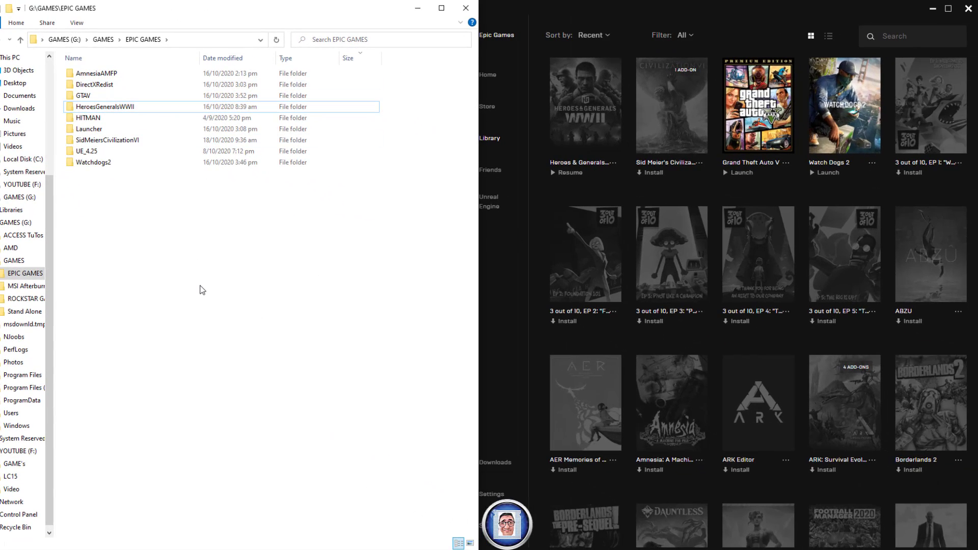
click(515, 266)
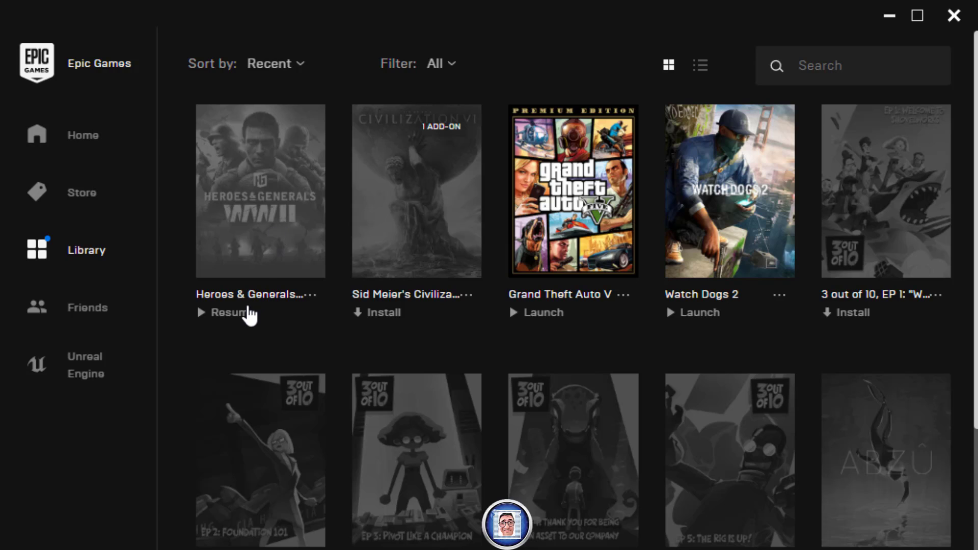
click(248, 311)
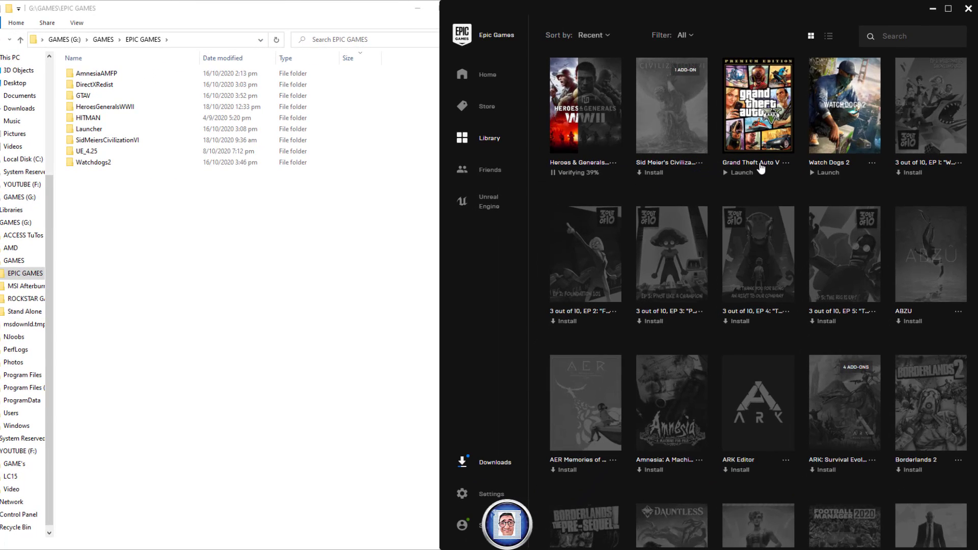
Check the available options for Grand Theft Auto V and Watch Dogs 2 in the Epic Games library
click(700, 163)
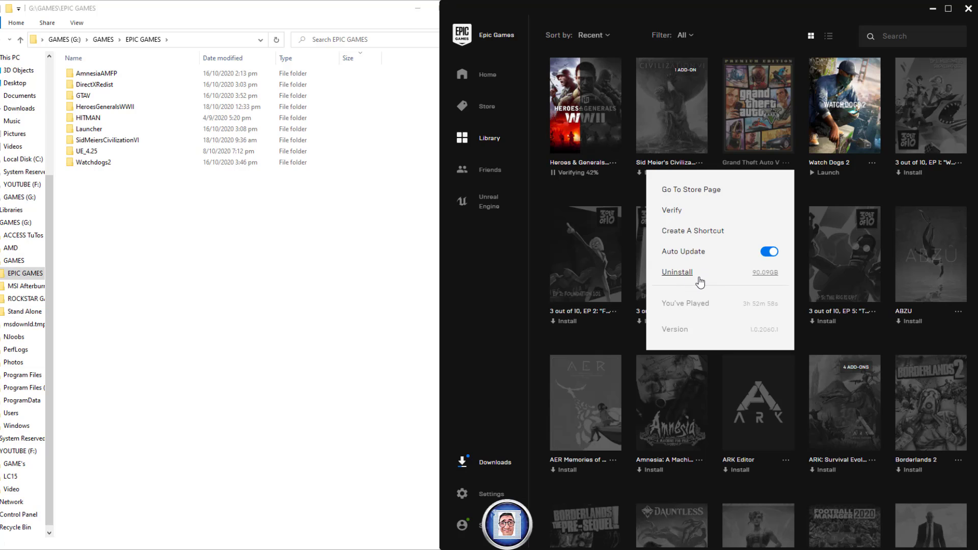
click(490, 261)
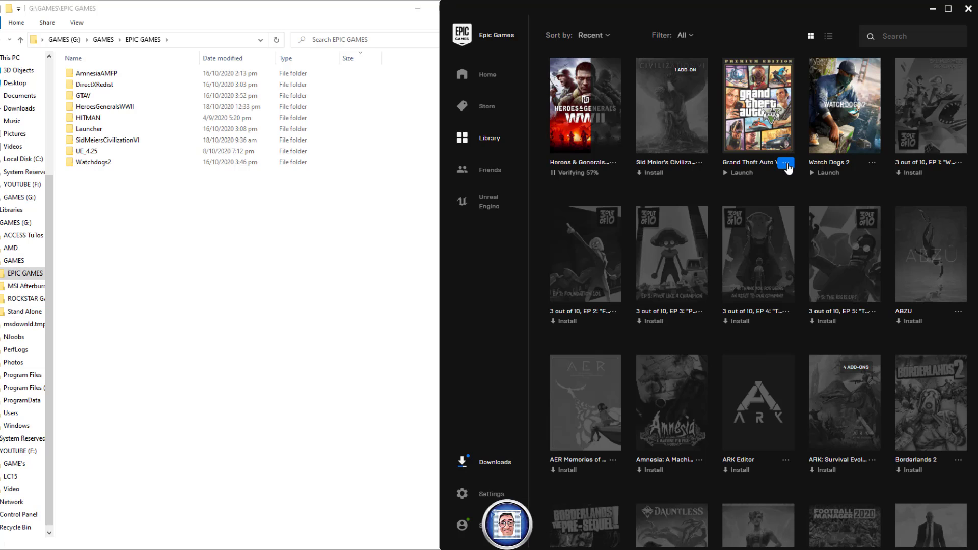
click(786, 162)
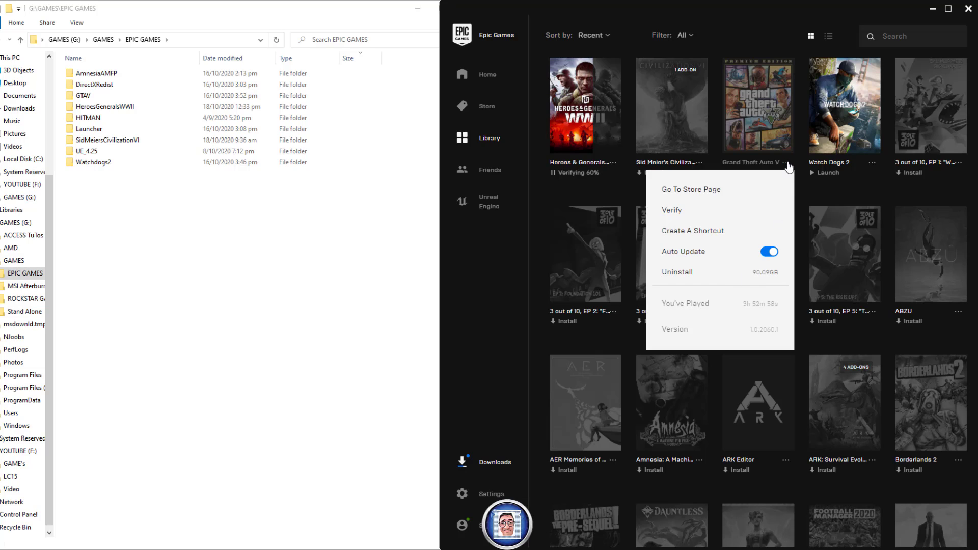
click(786, 162)
click(872, 163)
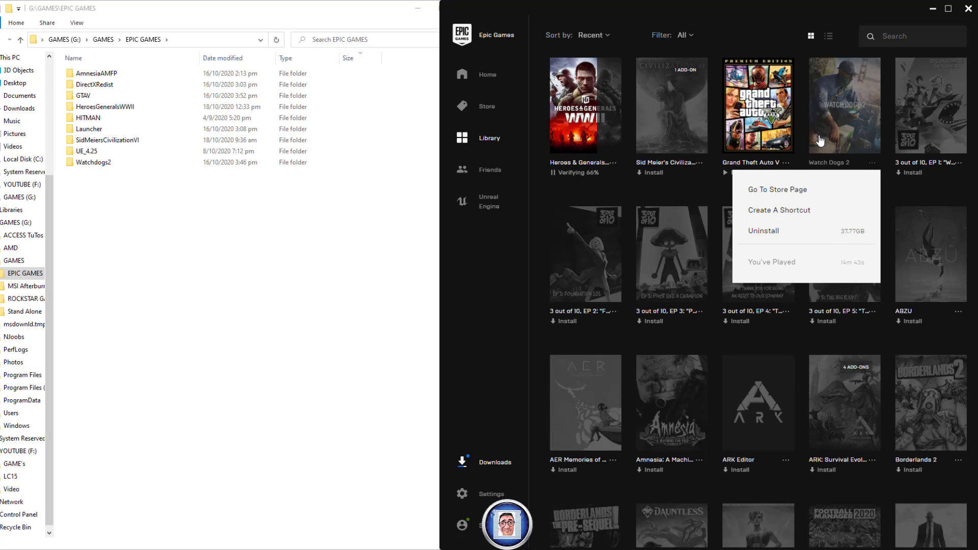
click(701, 191)
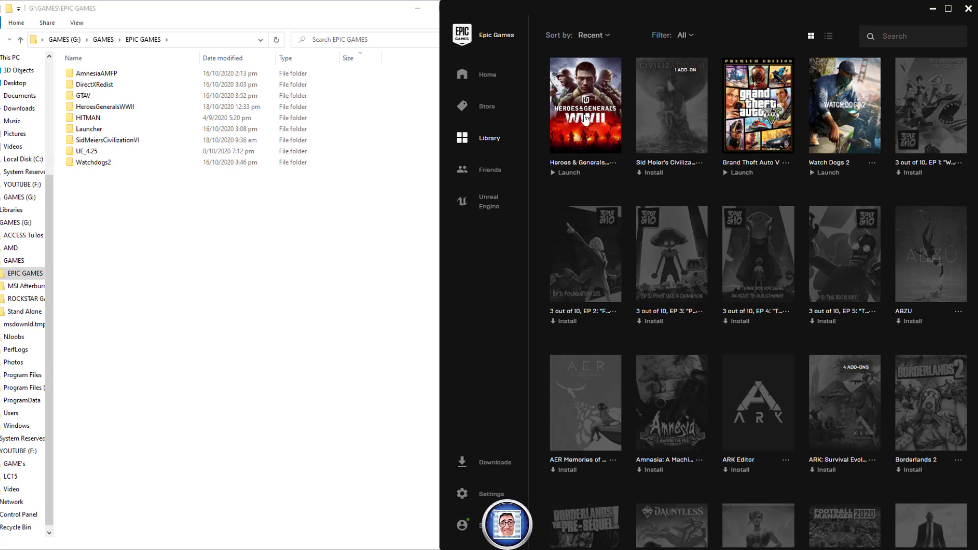
Launch Heroes & Generals WWII from the library to test it, and exit the game to the desktop
click(593, 113)
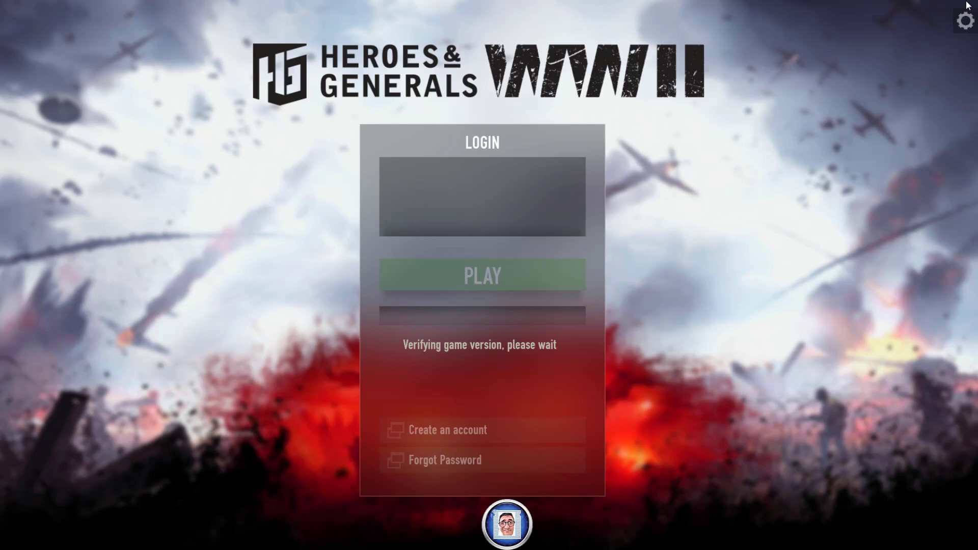
click(965, 21)
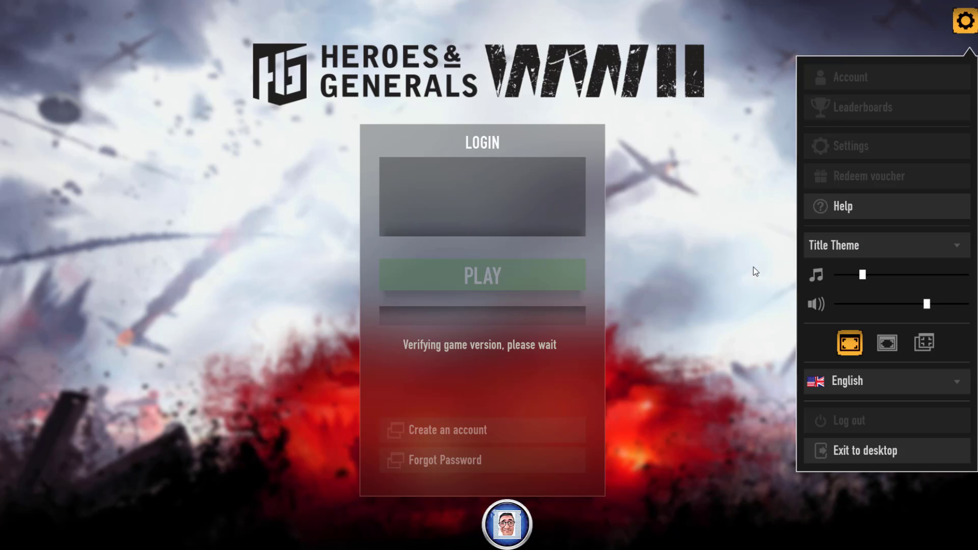
click(906, 465)
click(505, 312)
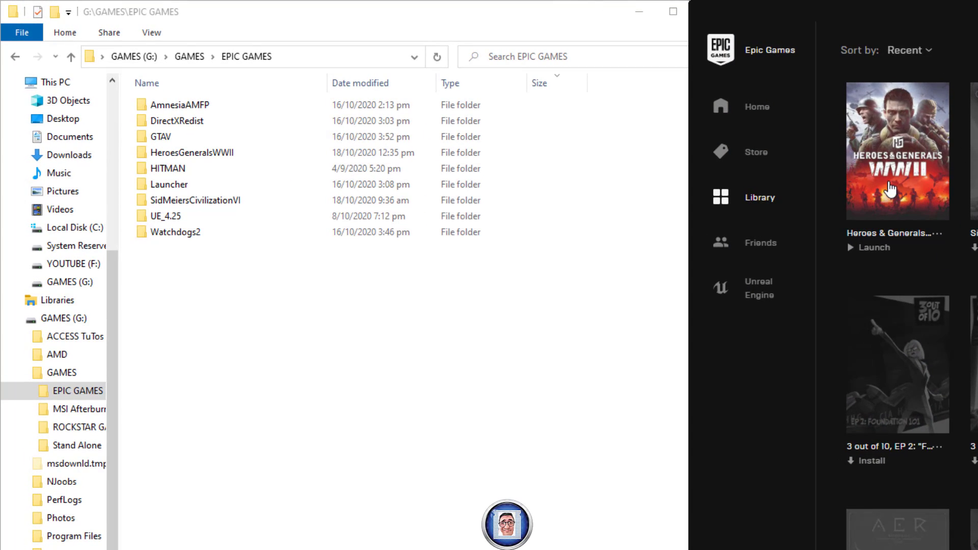
Rename the HeroesGeneralsWWII folder in G:\GAMES\EPIC GAMES to HeroesGeneralsWWII x before uninstalling the game
click(215, 151)
click(217, 153)
click(238, 154)
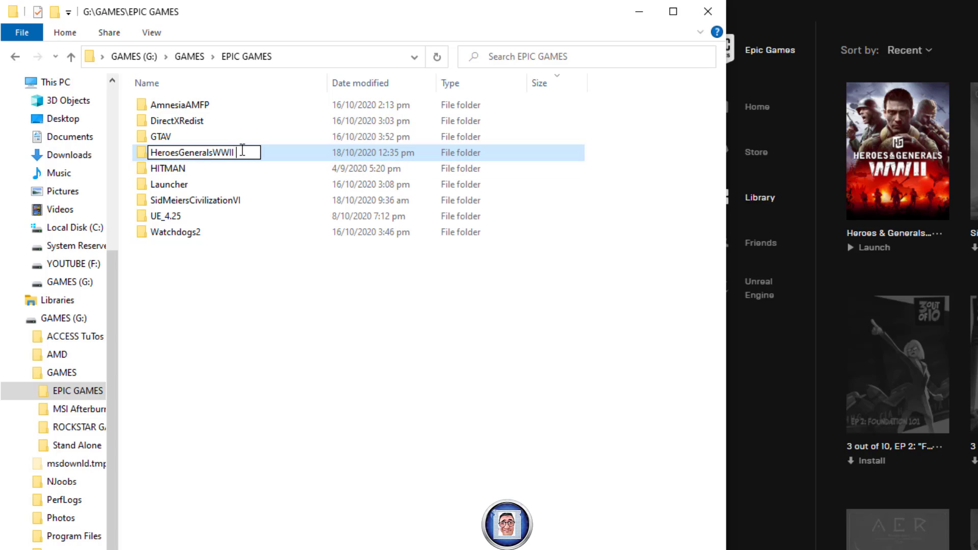
text(x)
click(343, 404)
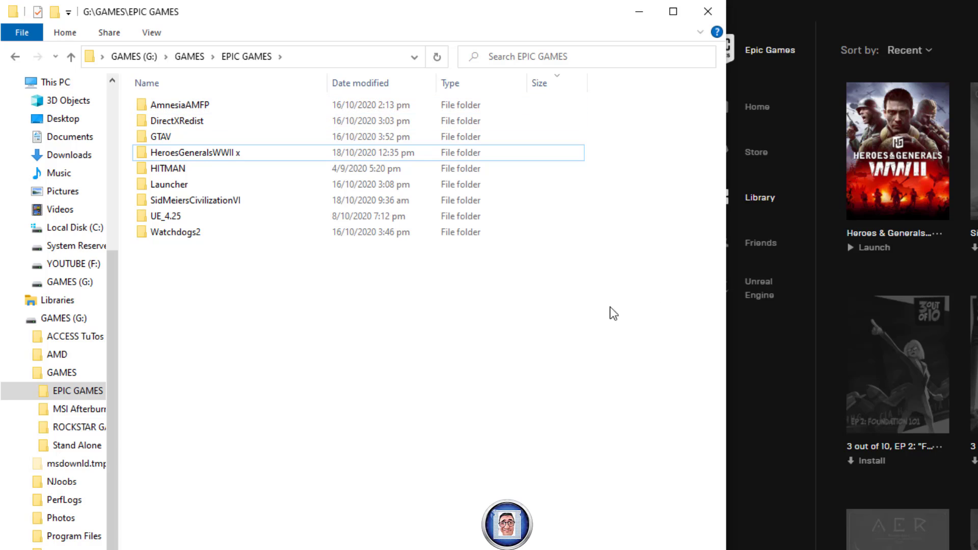
Uninstall Heroes & Generals WWII from the Epic Games library and select its HeroesGeneralsWWII x folder in File Explorer
click(937, 236)
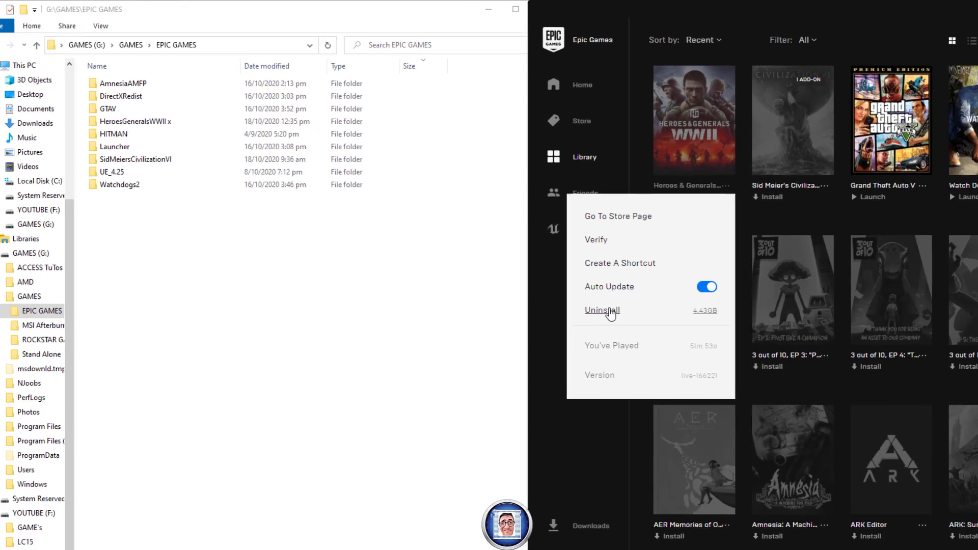
click(776, 387)
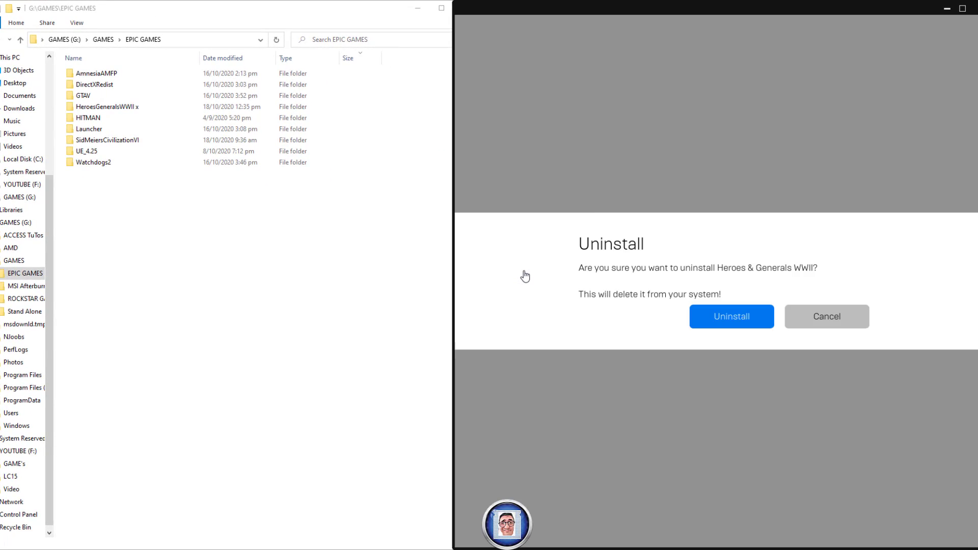
click(732, 317)
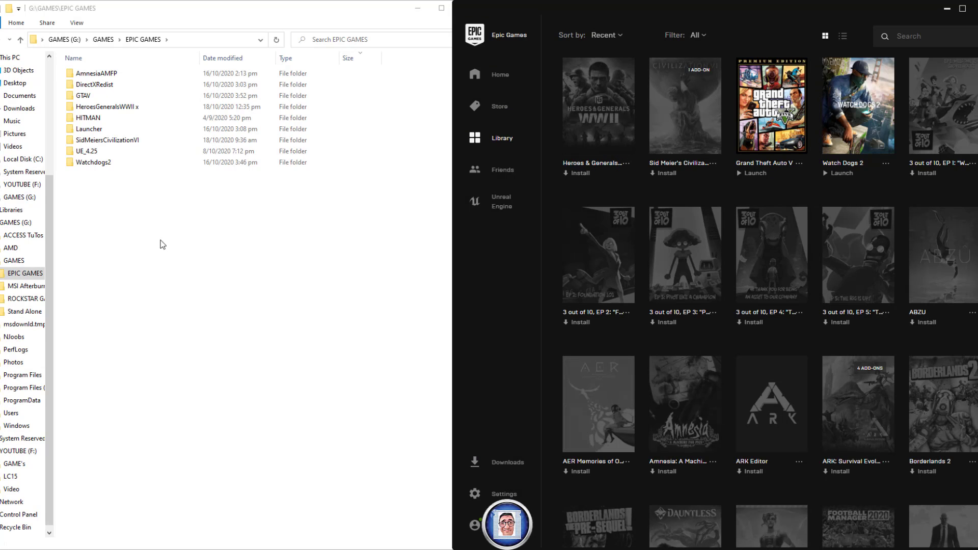
click(255, 263)
click(112, 108)
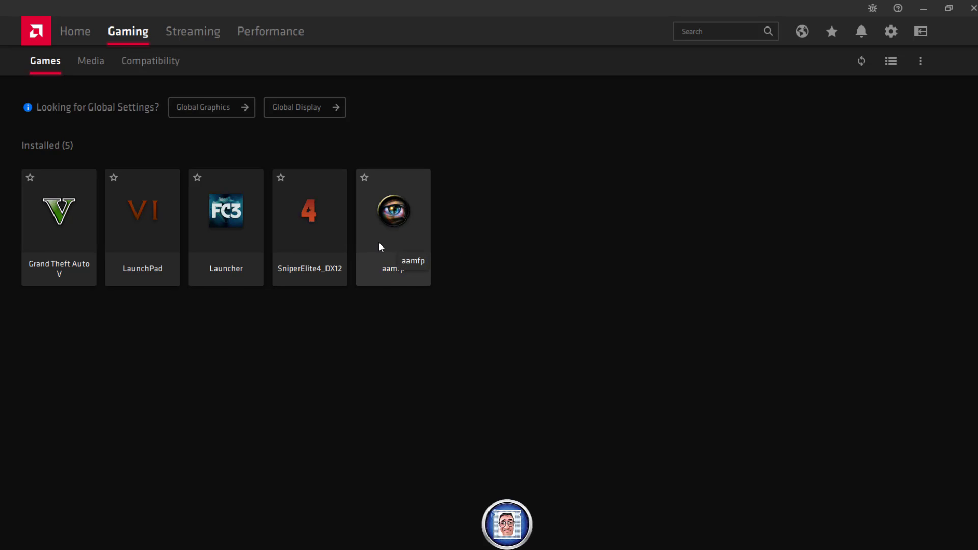
Compare Amnesia's options in the Epic Games library with the aamfp game details in AMD Radeon Software, and return to the games overview
click(948, 8)
drag(786, 159, 429, 118)
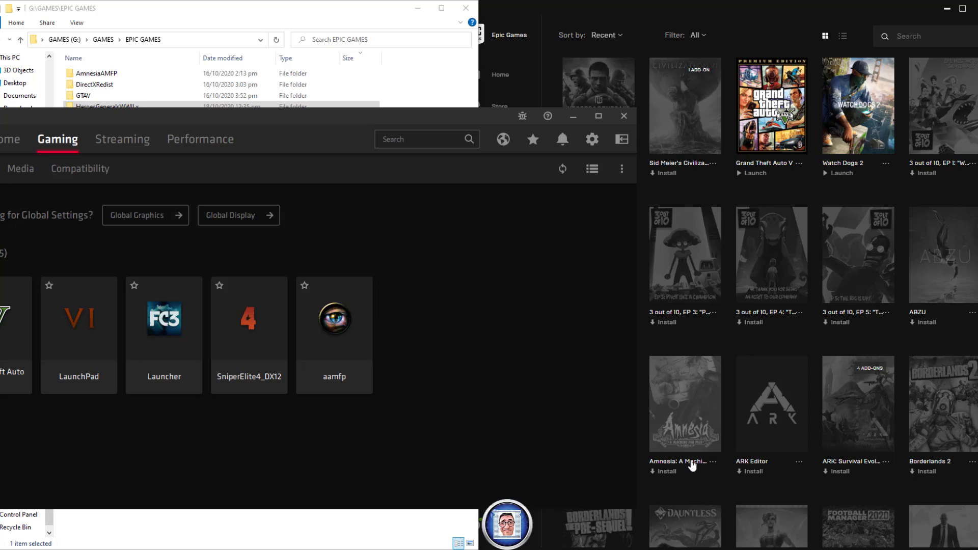
click(711, 462)
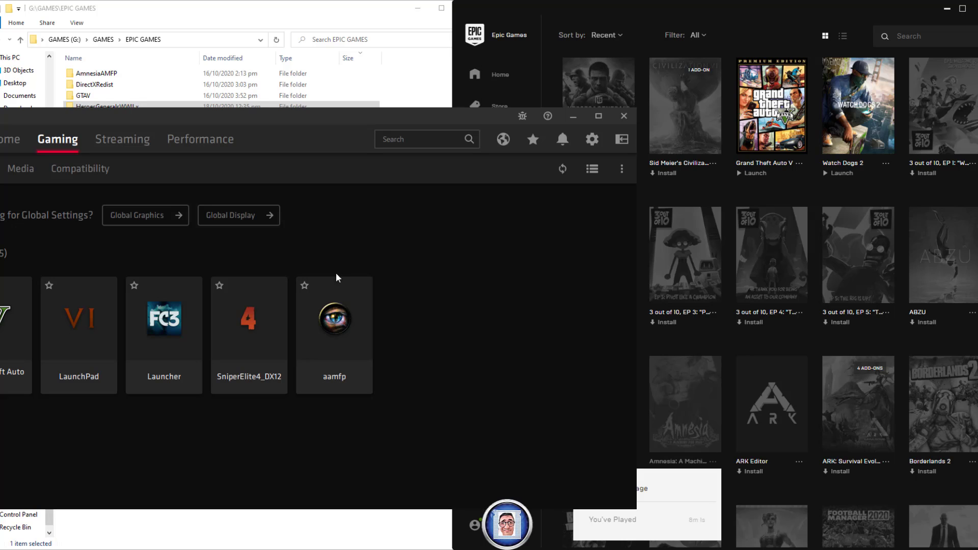
click(336, 320)
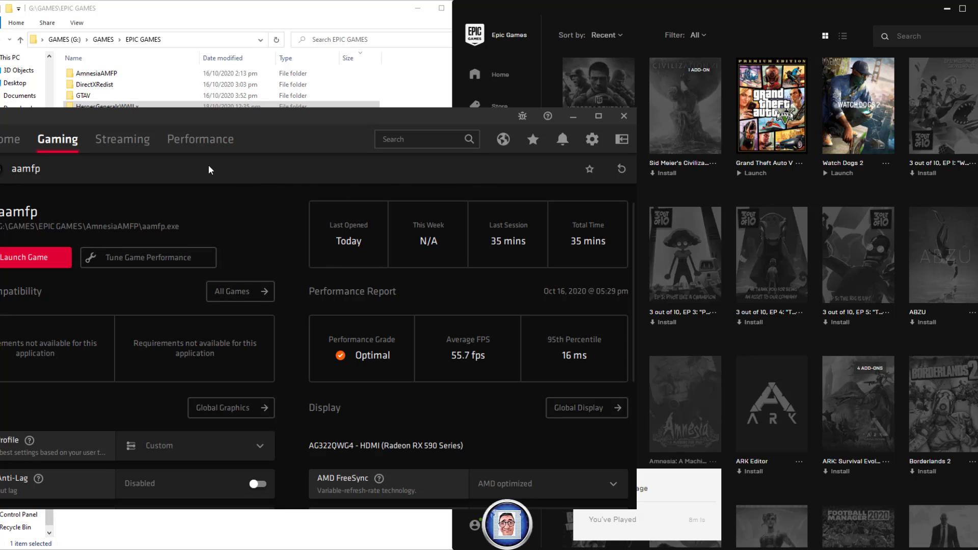
drag(369, 119, 454, 111)
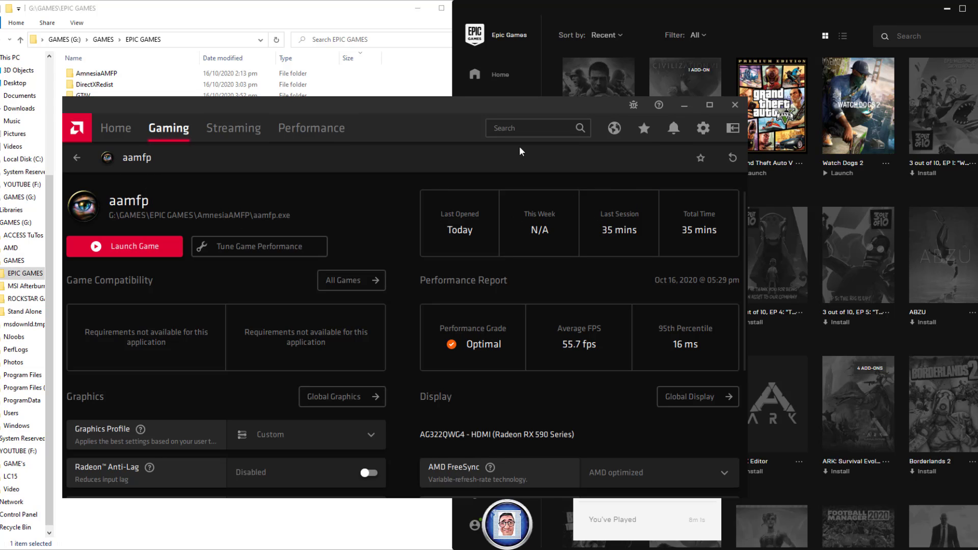
click(710, 105)
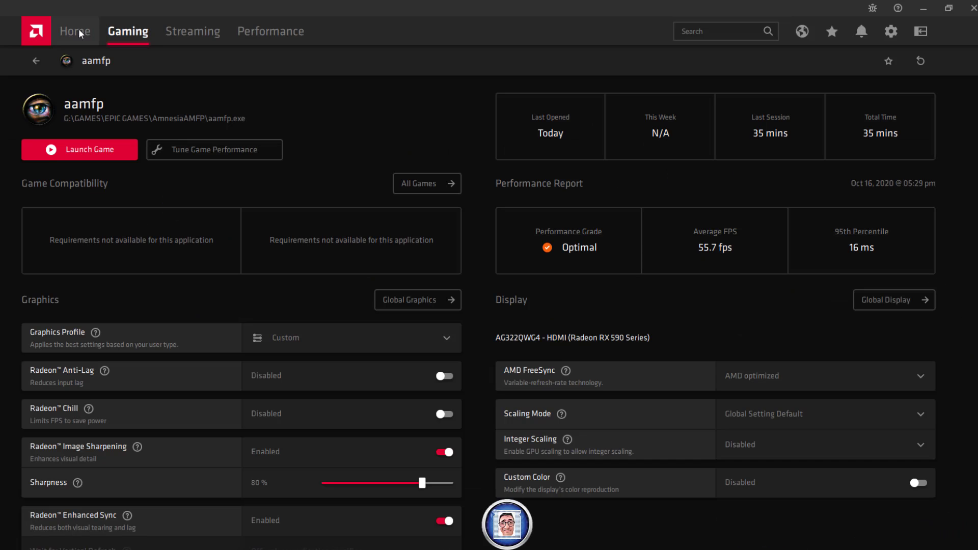
click(282, 56)
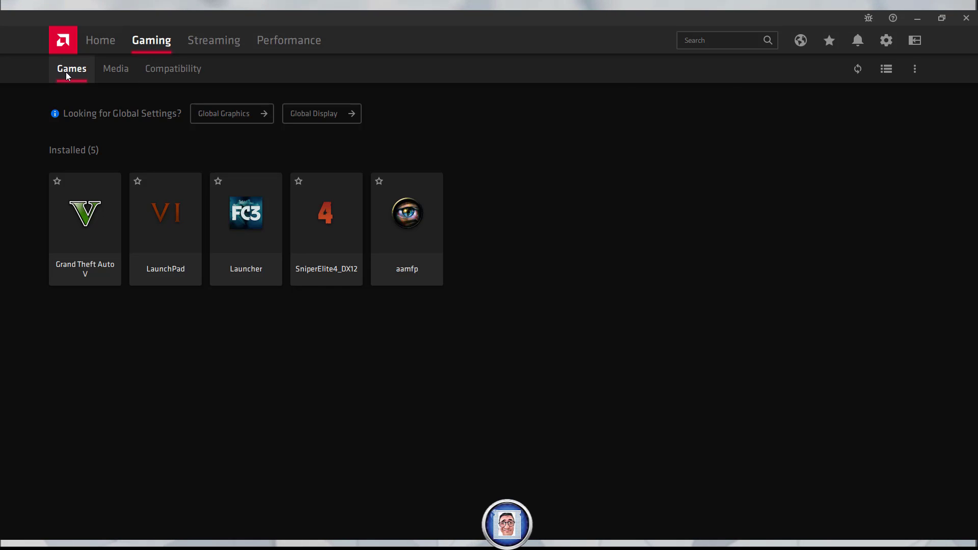
Add the aamfp application from G:\GAMES\EPIC GAMES\AmnesiaAMFP as a game in AMD Radeon Software
click(915, 70)
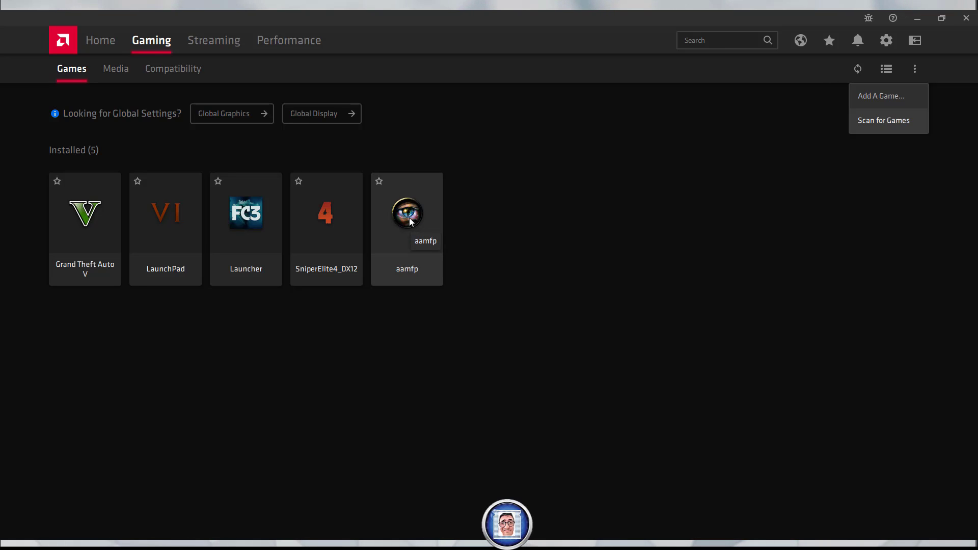
click(889, 102)
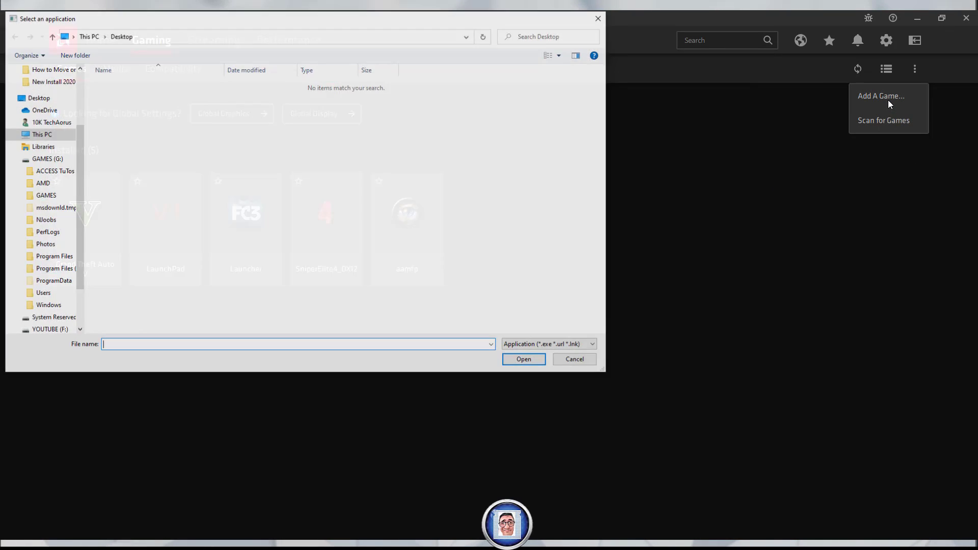
click(45, 182)
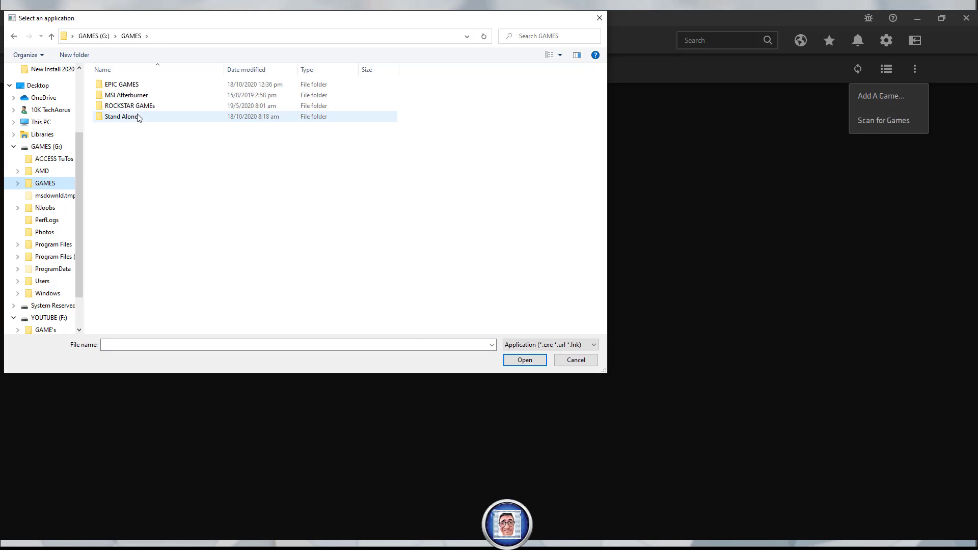
double_click(118, 85)
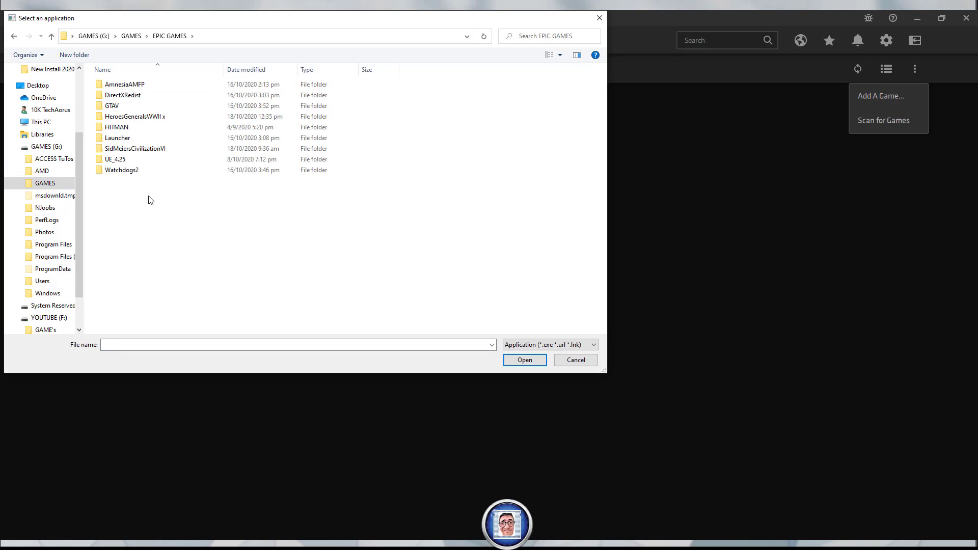
double_click(123, 85)
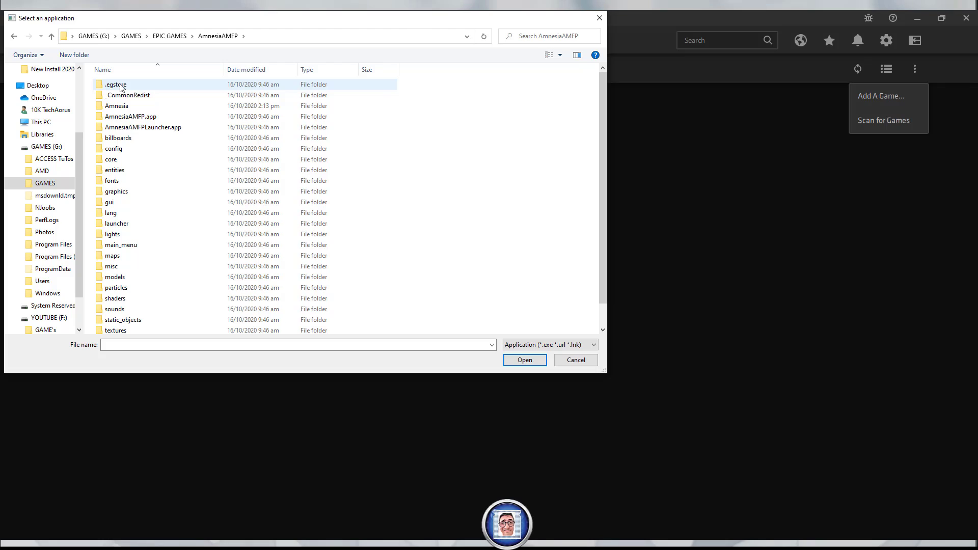
scroll(190, 214, down, 1)
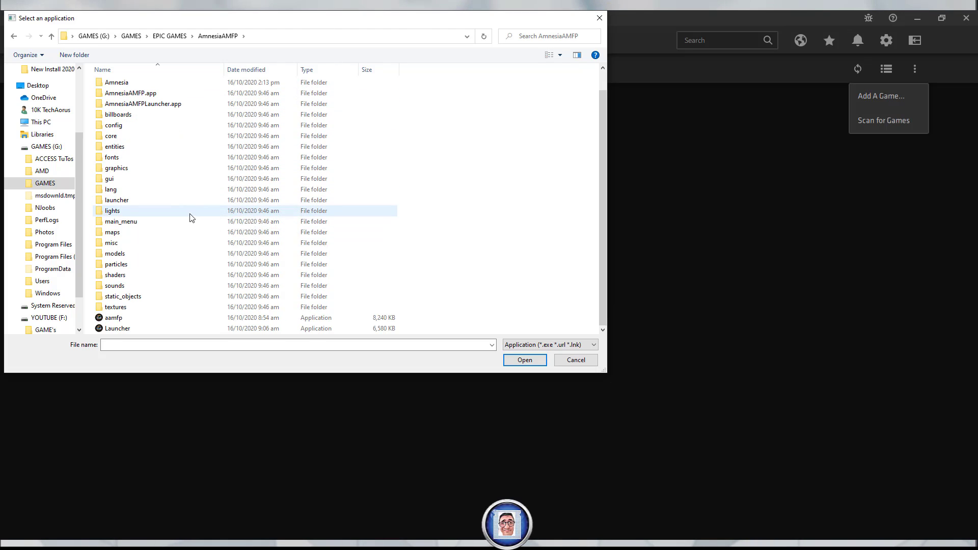
click(144, 318)
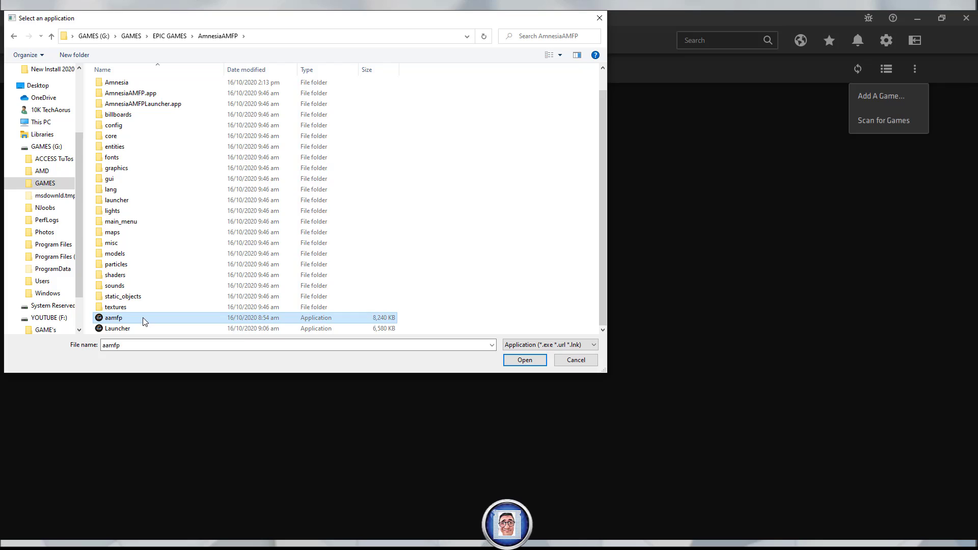
click(535, 363)
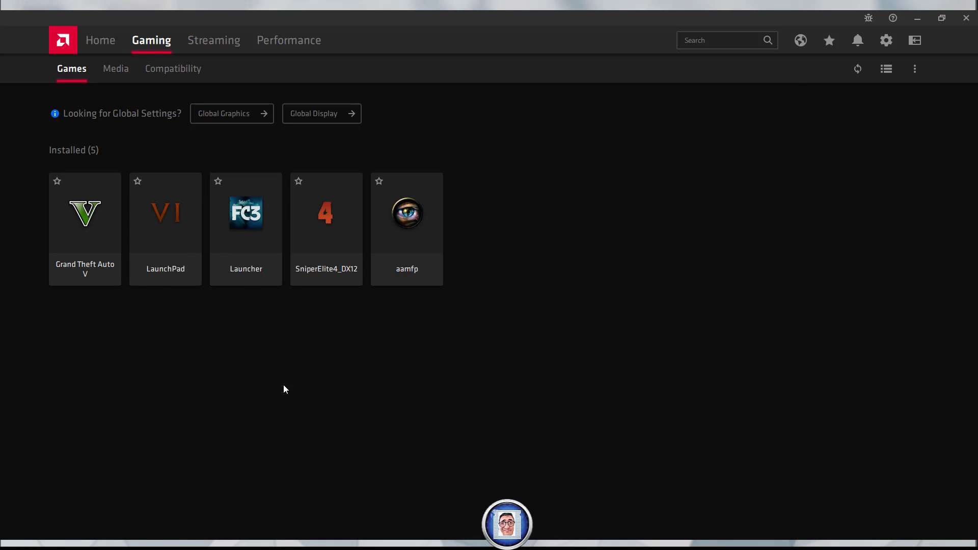
Minimize AMD Radeon Software and return to the EPIC GAMES folder in File Explorer, clearing the folder selection
click(918, 21)
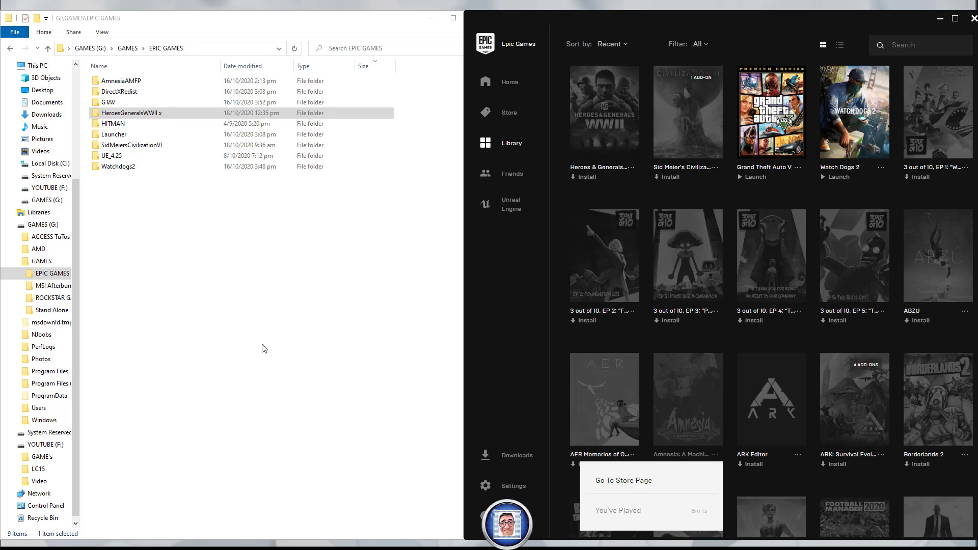
click(296, 310)
key(alt+Tab)
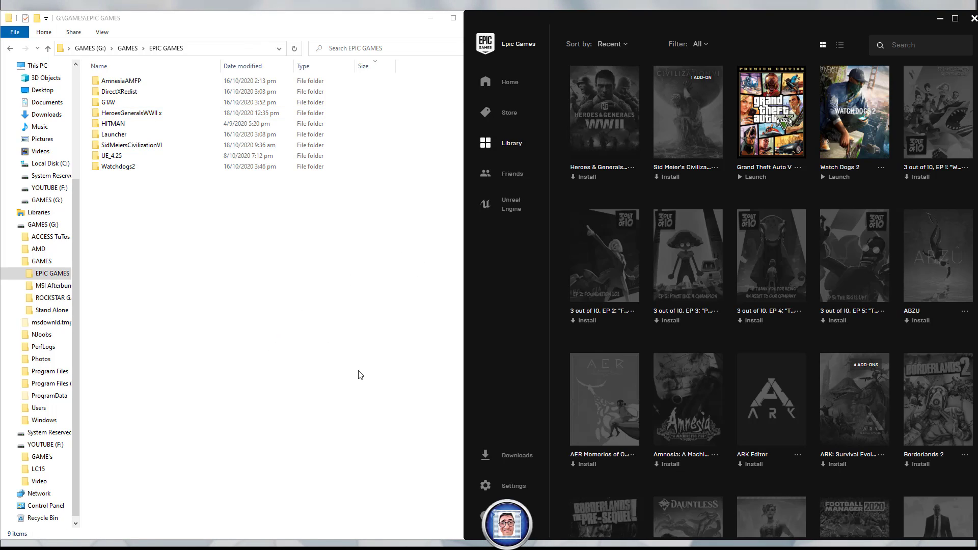
Rename the HeroesGeneralsWWII x folder as HeroesGeneralsWWII in the EPIC GAMES folder
click(142, 115)
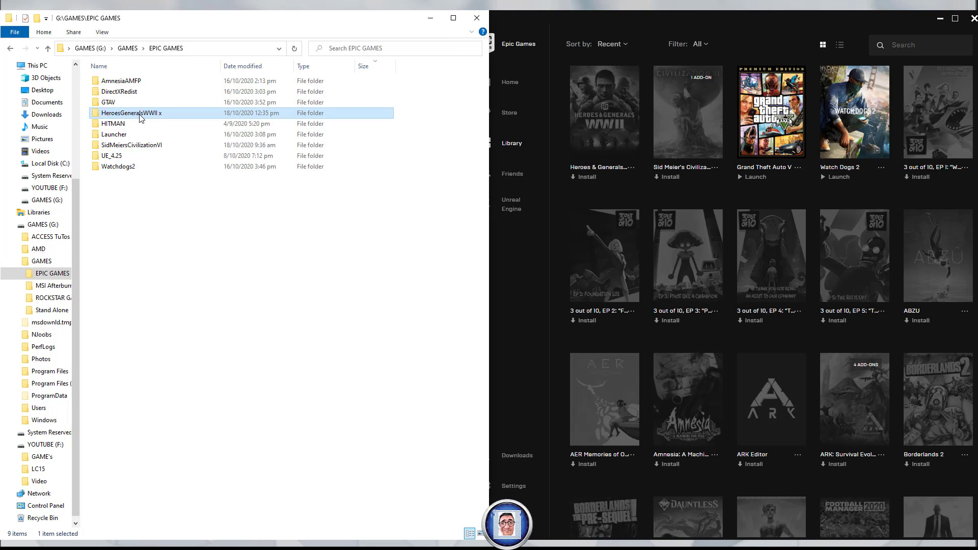
click(142, 115)
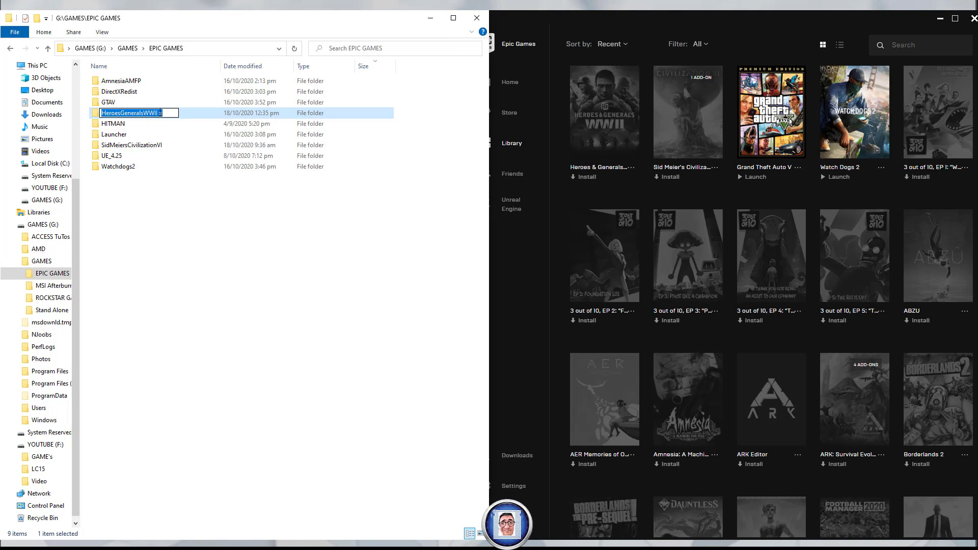
key(BackSpace)
key(BackSpace)
click(164, 179)
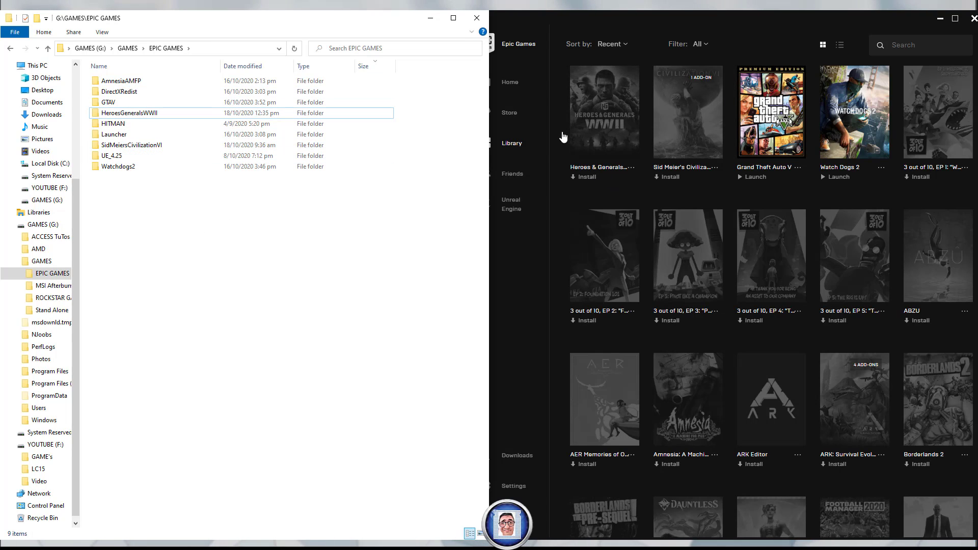
Check the install location for Heroes & Generals in the Epic Games library with the folder named HeroesGeneralsWWII, and cancel the installation
click(591, 177)
click(599, 177)
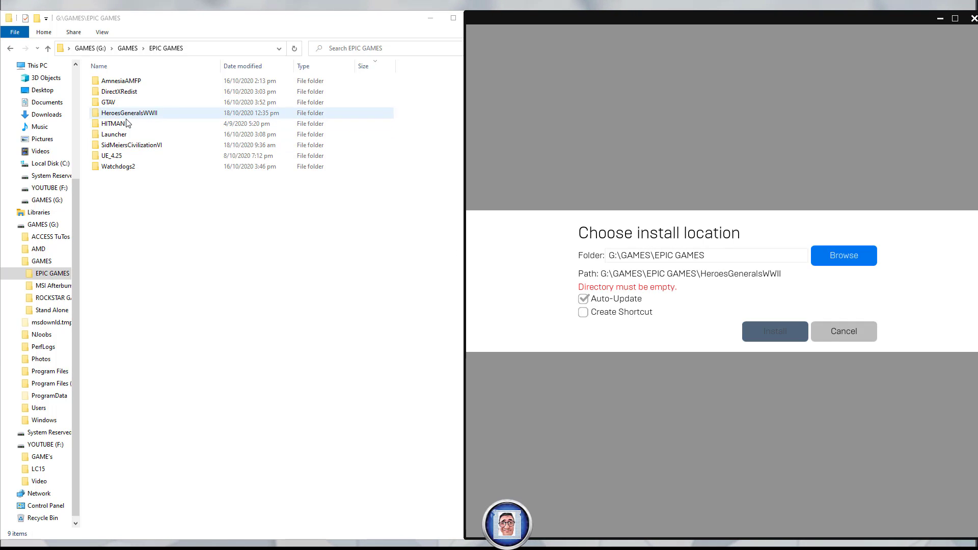
click(854, 336)
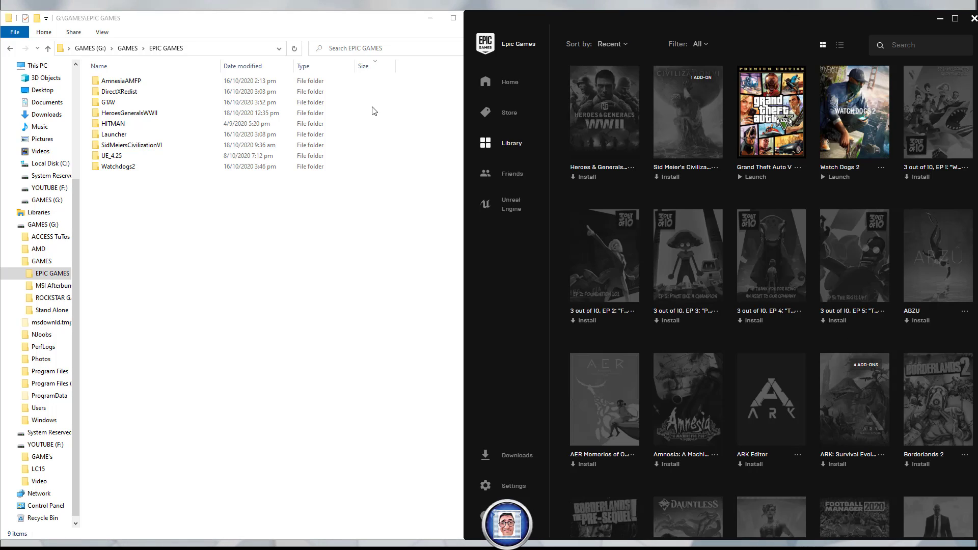
Rename the HeroesGeneralsWWII folder as HeroesGeneralsWWII x and clear the folder selection
click(151, 116)
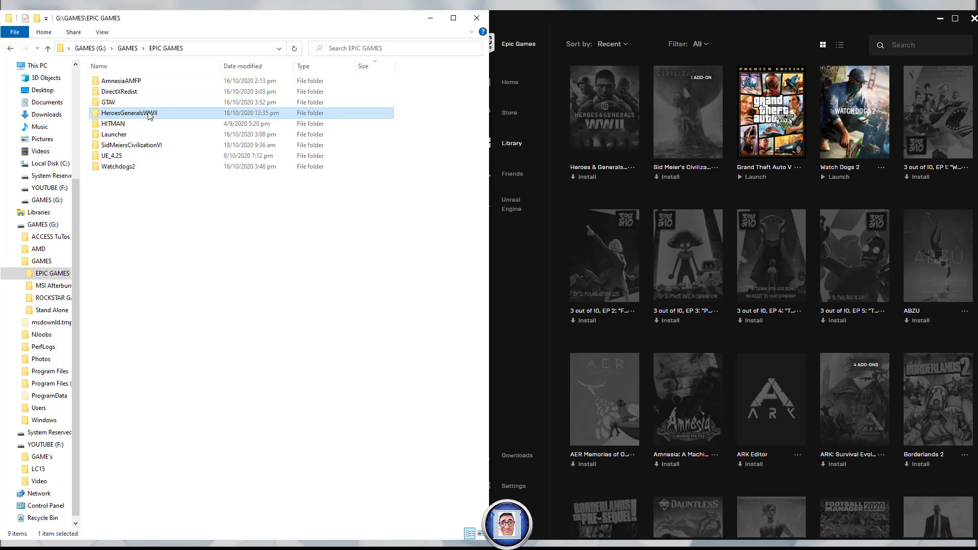
click(151, 113)
key(End)
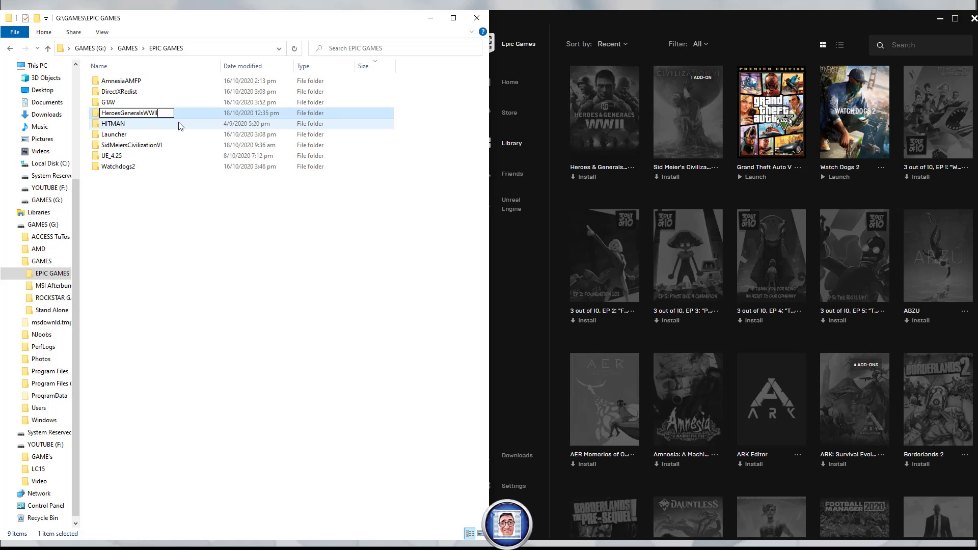
text(x)
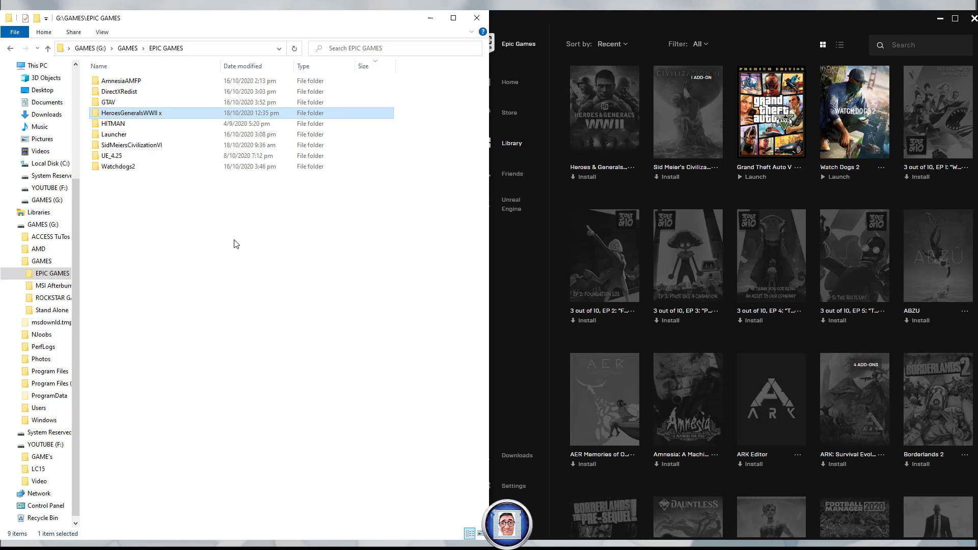
click(234, 244)
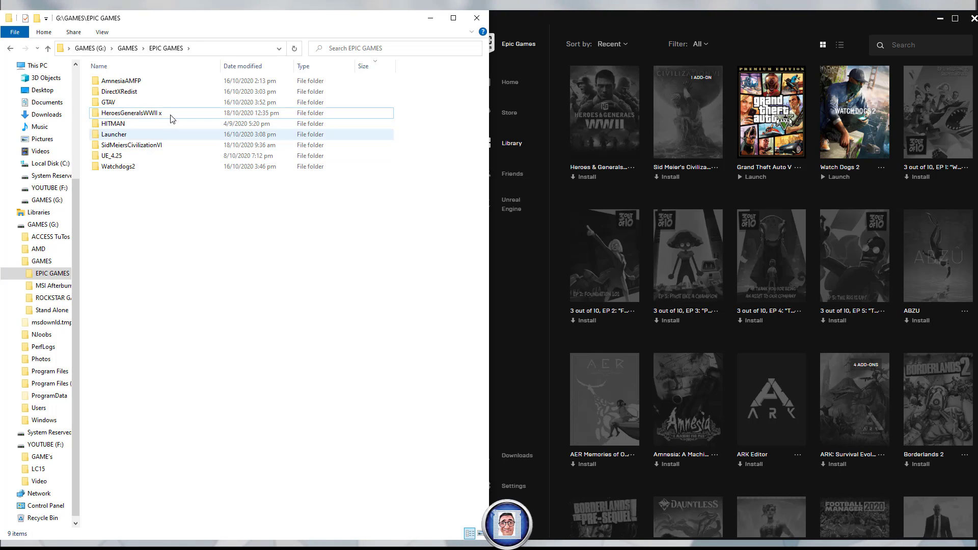
Check the Heroes & Generals install location again with the folder named HeroesGeneralsWWII x, cancel the installation, and show the desktop
click(601, 173)
click(600, 175)
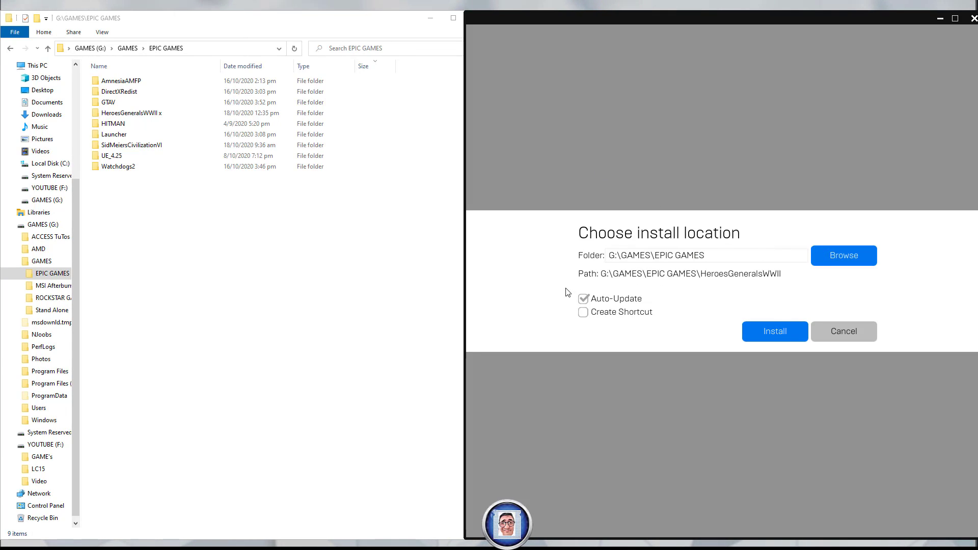
click(841, 330)
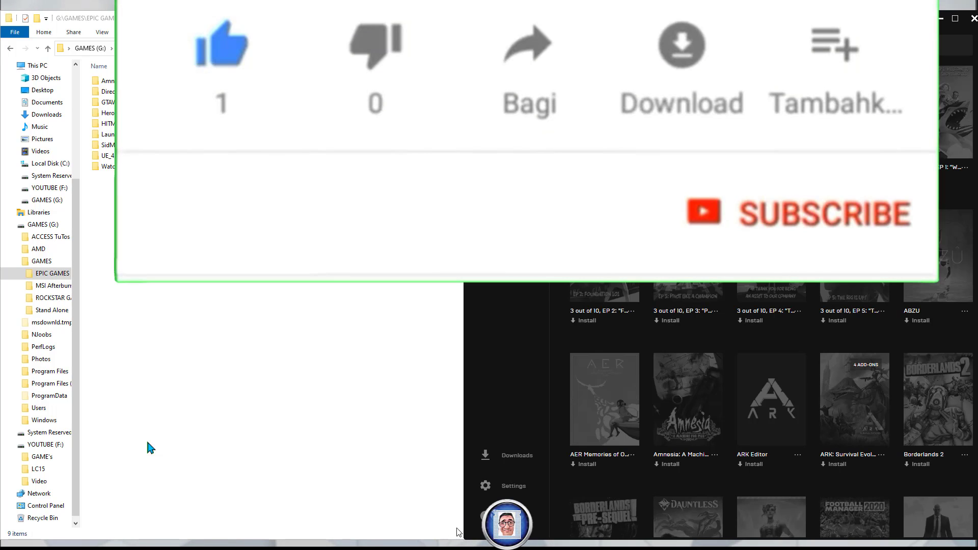
key(super+d)
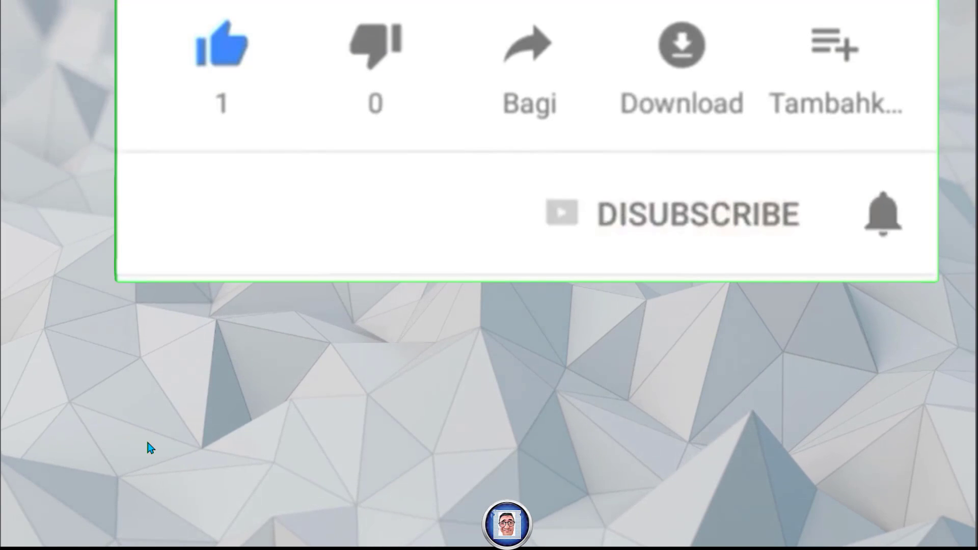